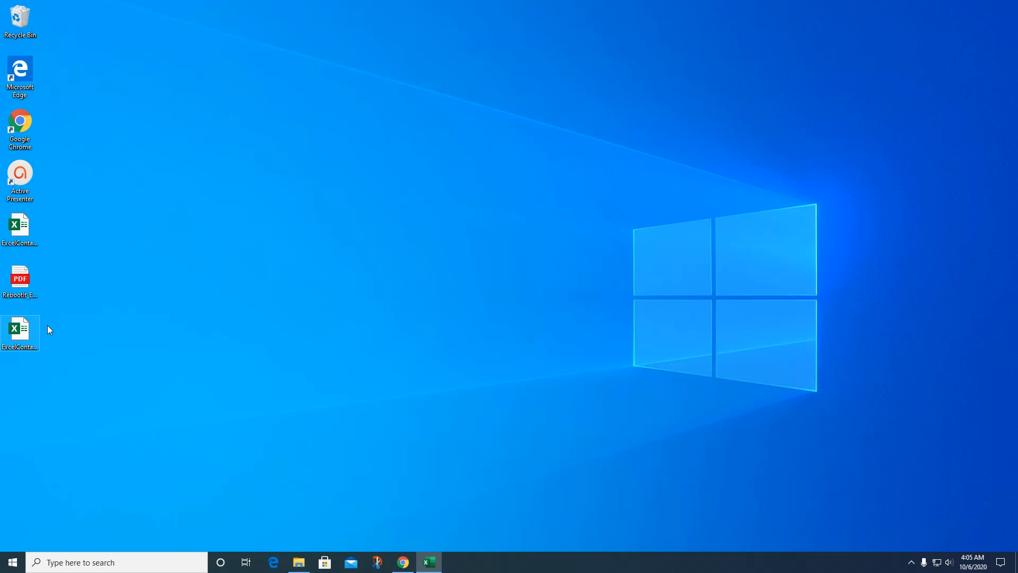
- Open the ExcelContactForm2 workbook from the desktop and look over its contact columns from ID# to Email
double_click(13, 335)
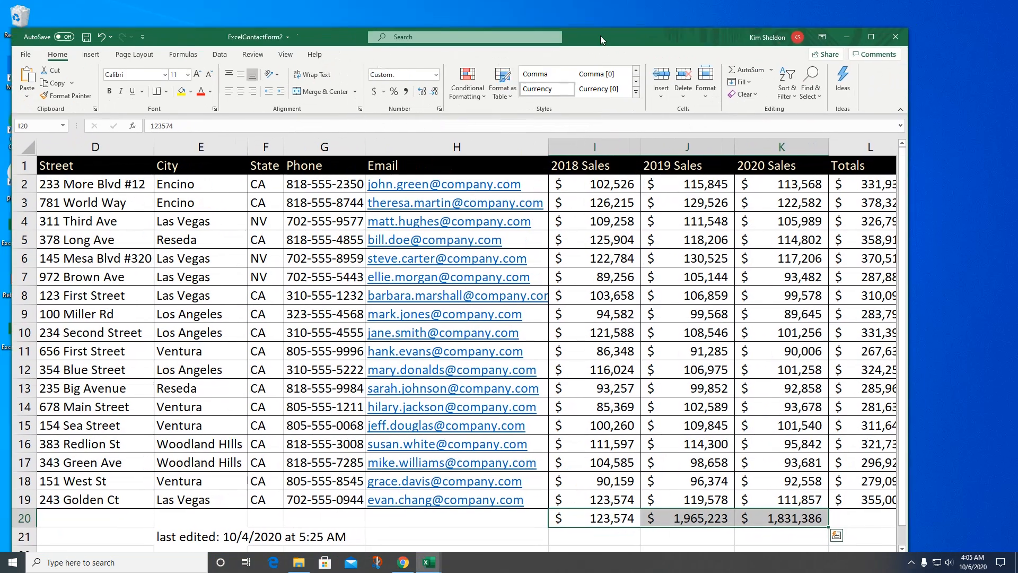
drag(601, 36, 594, 25)
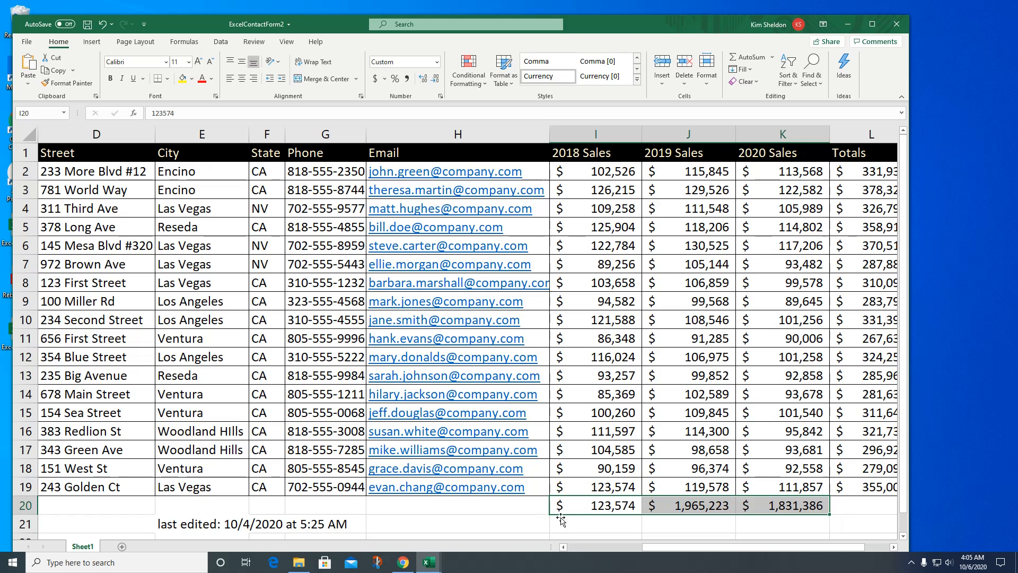
drag(657, 548, 567, 569)
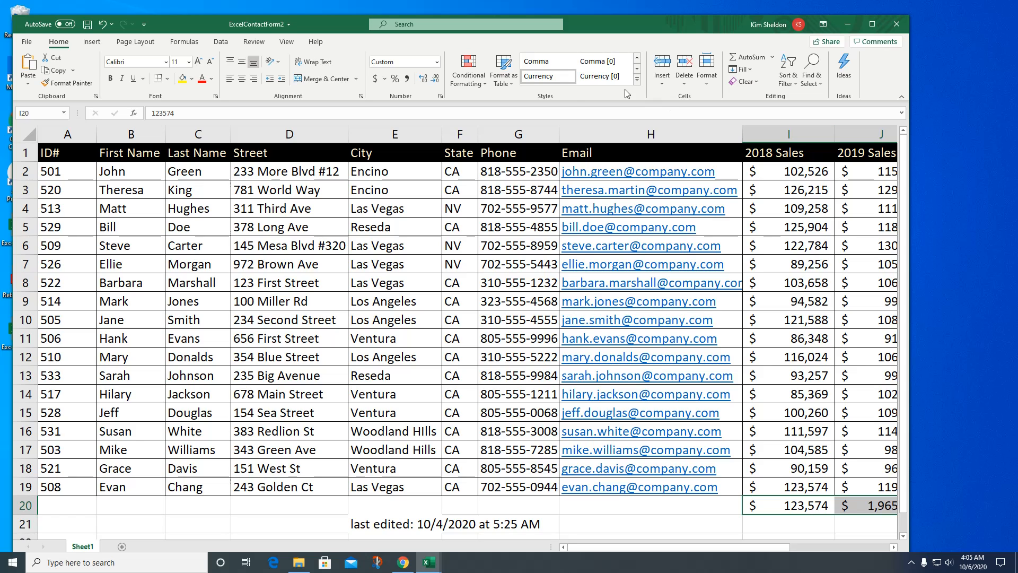
drag(613, 32, 644, 27)
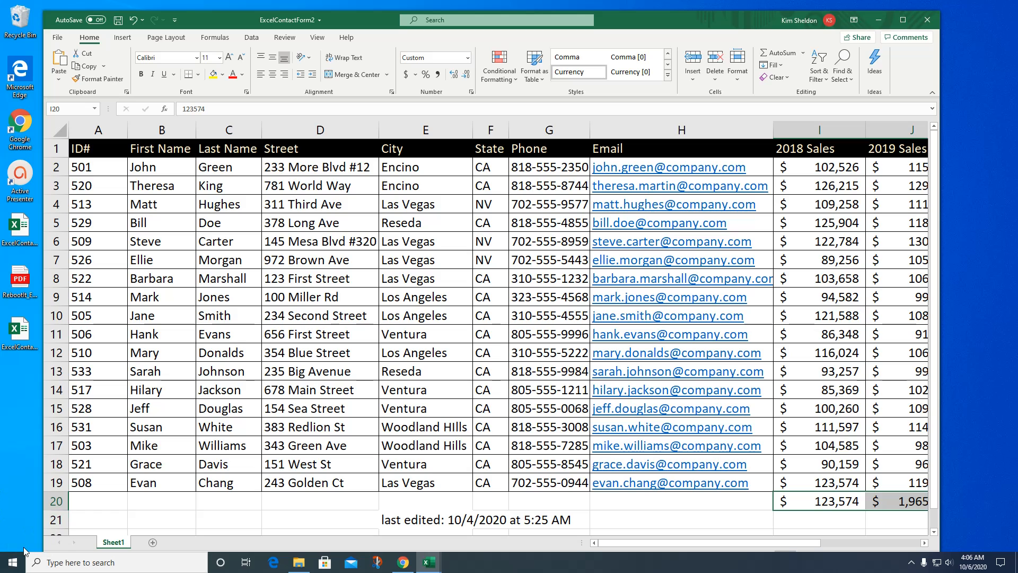
- Switch to Word and create a new blank document
click(16, 569)
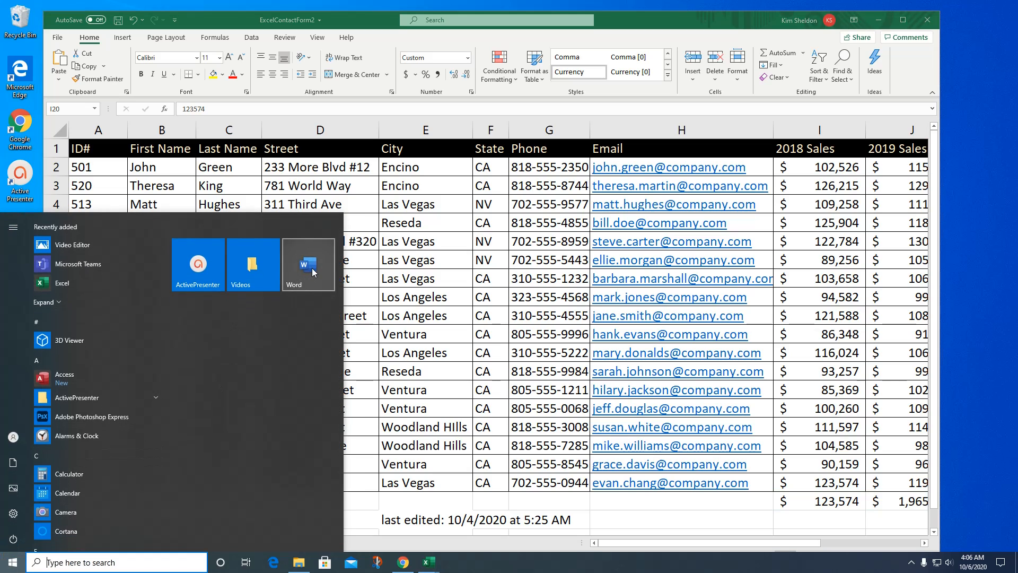
click(313, 273)
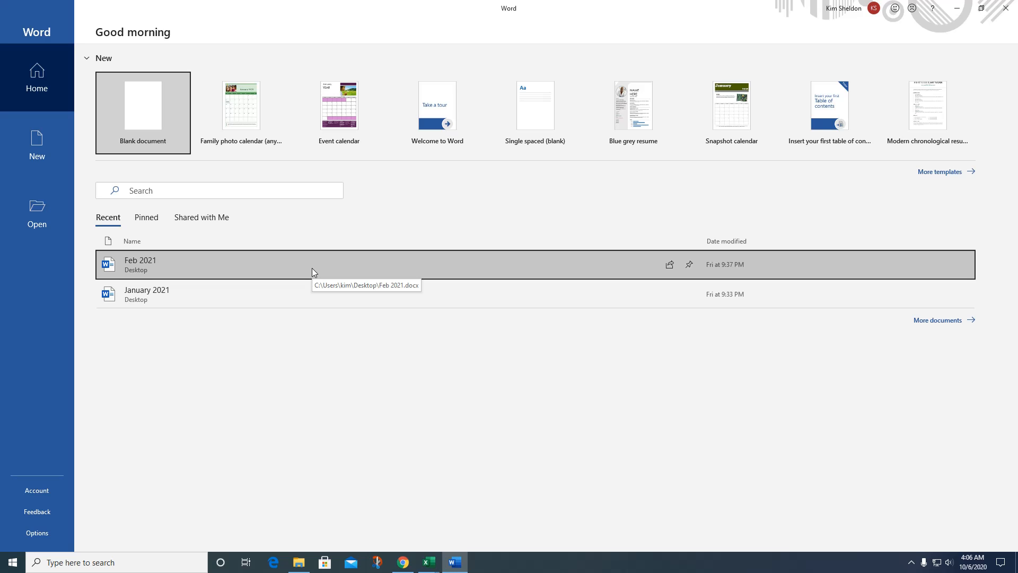
click(154, 107)
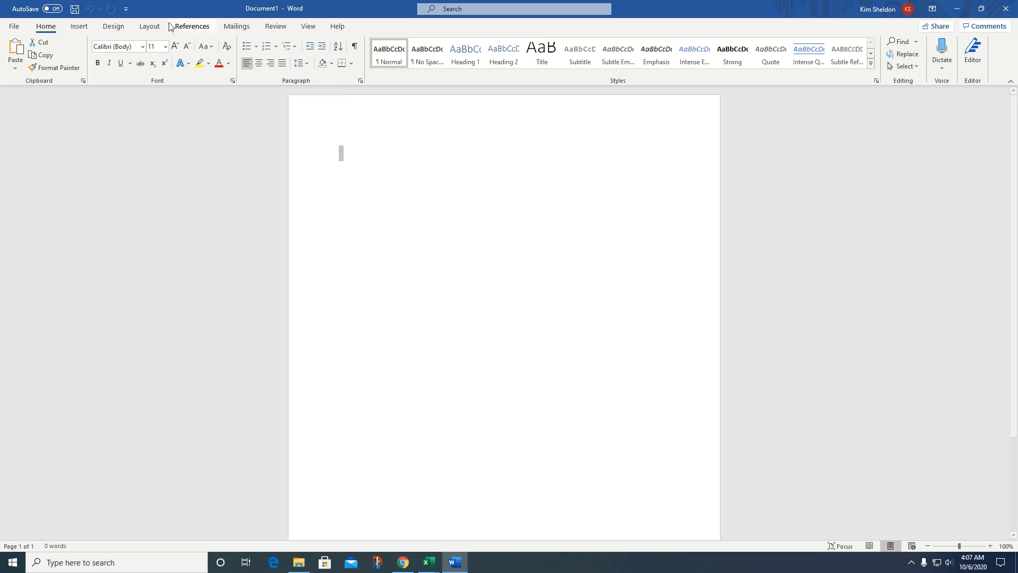
- Start the Step-by-Step Mail Merge Wizard with Envelopes as the document type and advance to the starting document stage
click(245, 32)
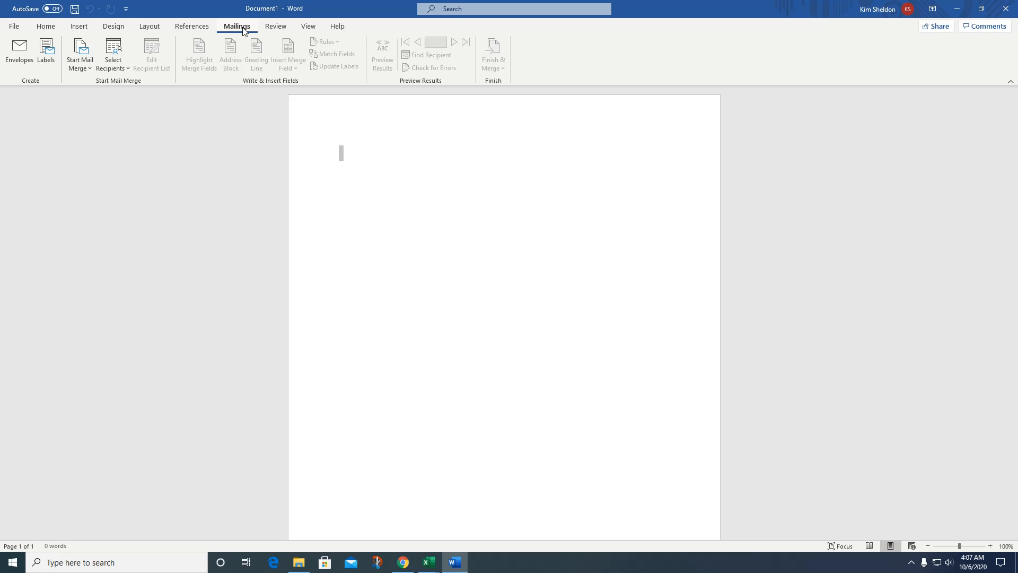
click(80, 65)
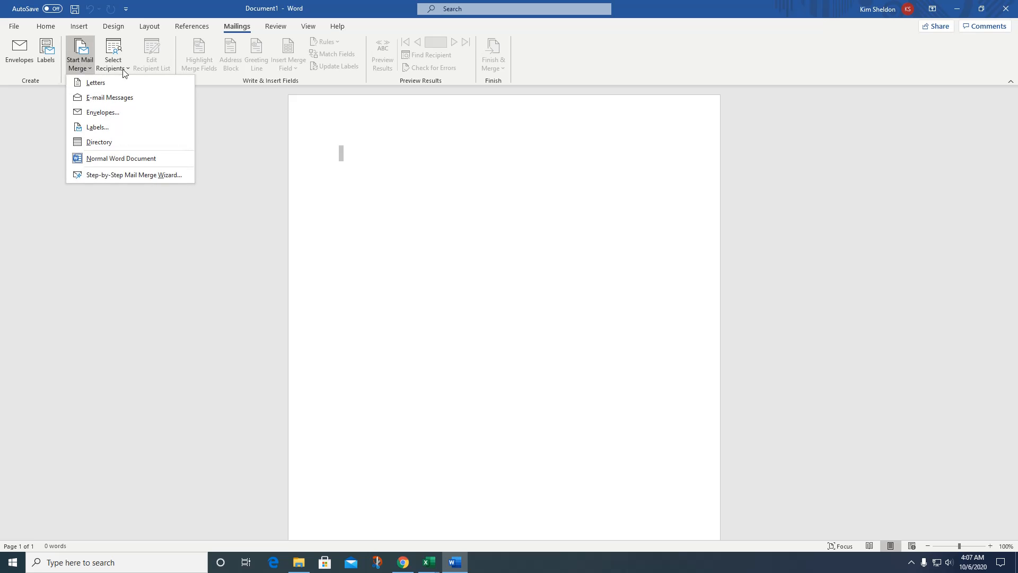
click(111, 175)
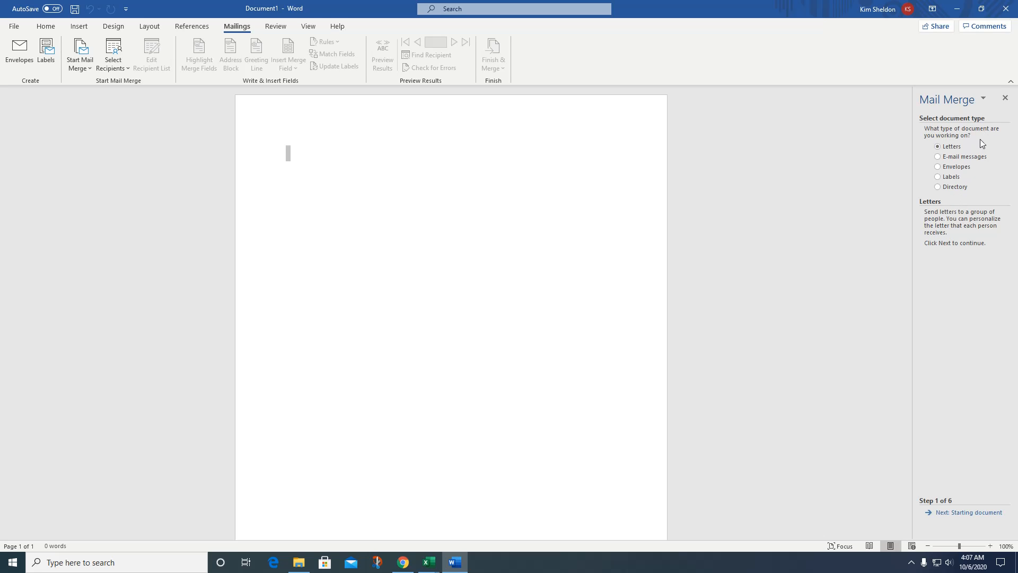
click(937, 166)
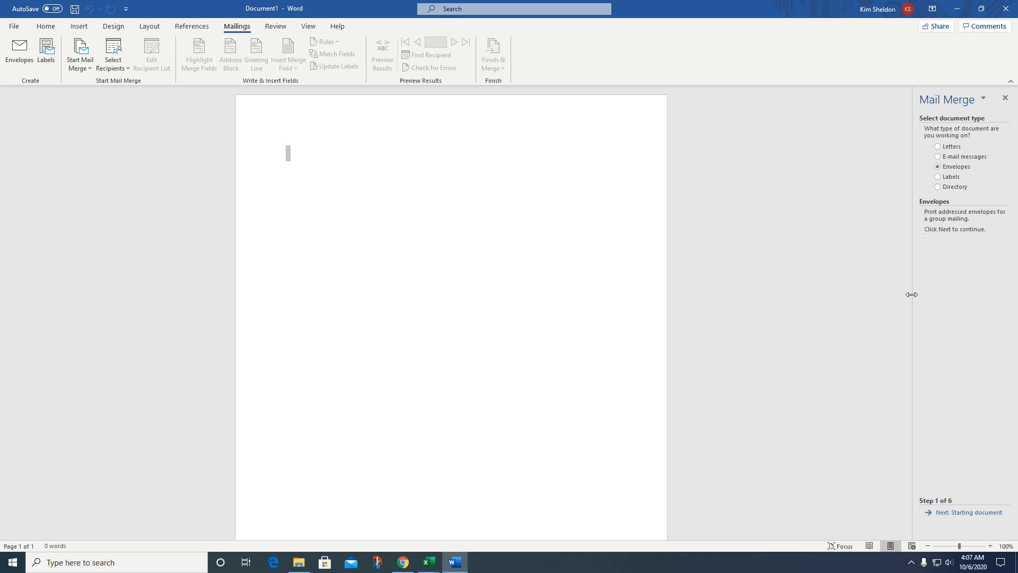
click(973, 516)
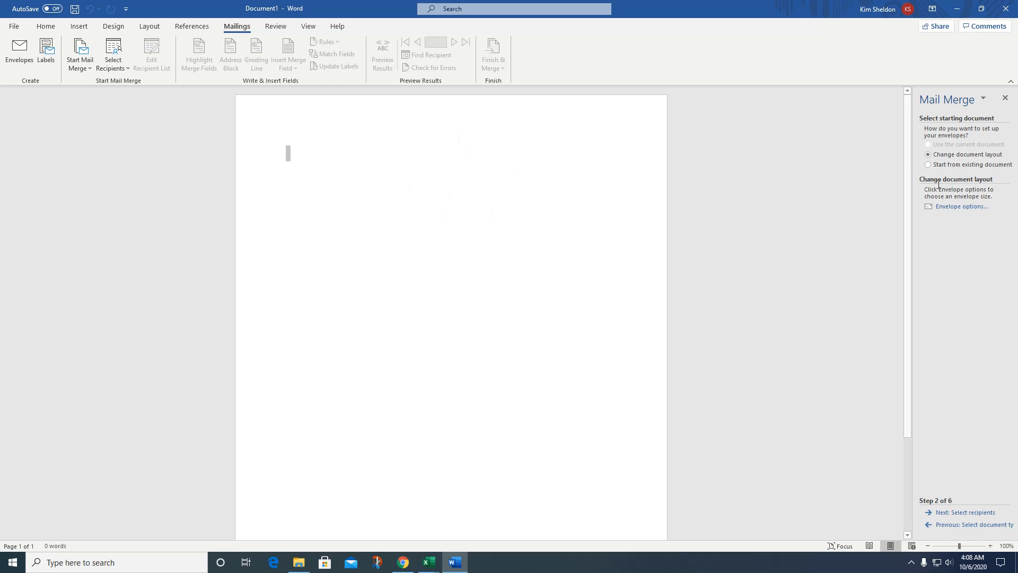
- Change the document layout's envelope size to Size 9 (3 7/8 x 8 7/8 in)
click(963, 211)
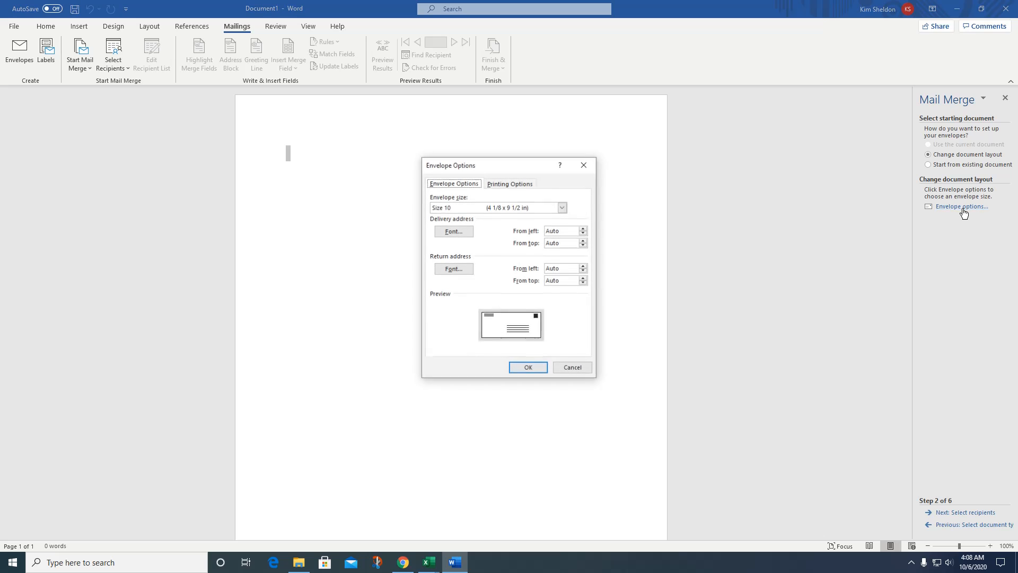
click(563, 209)
mouse_move(568, 231)
mouse_down()
mouse_move(568, 274)
mouse_move(567, 238)
mouse_up()
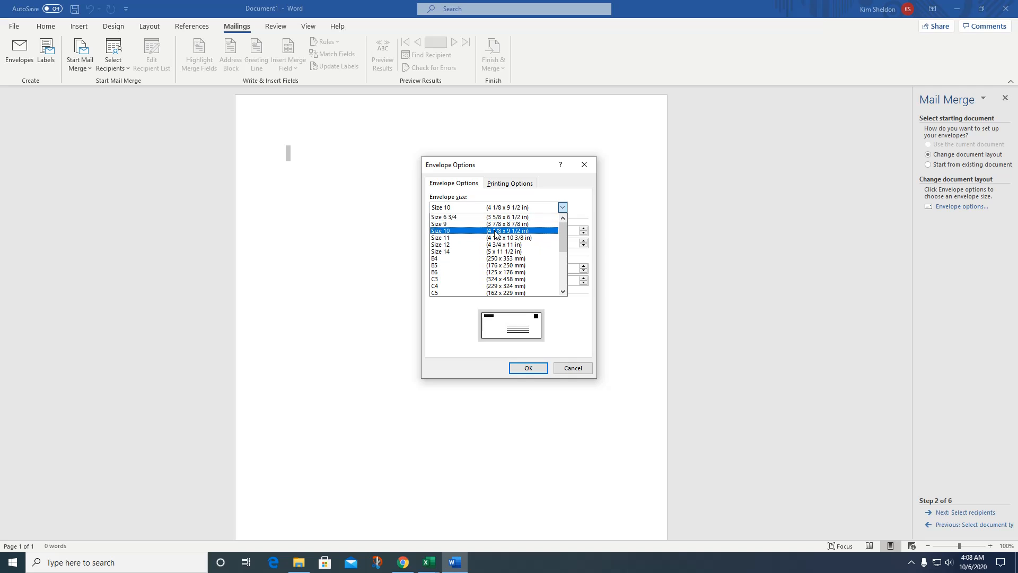
click(488, 225)
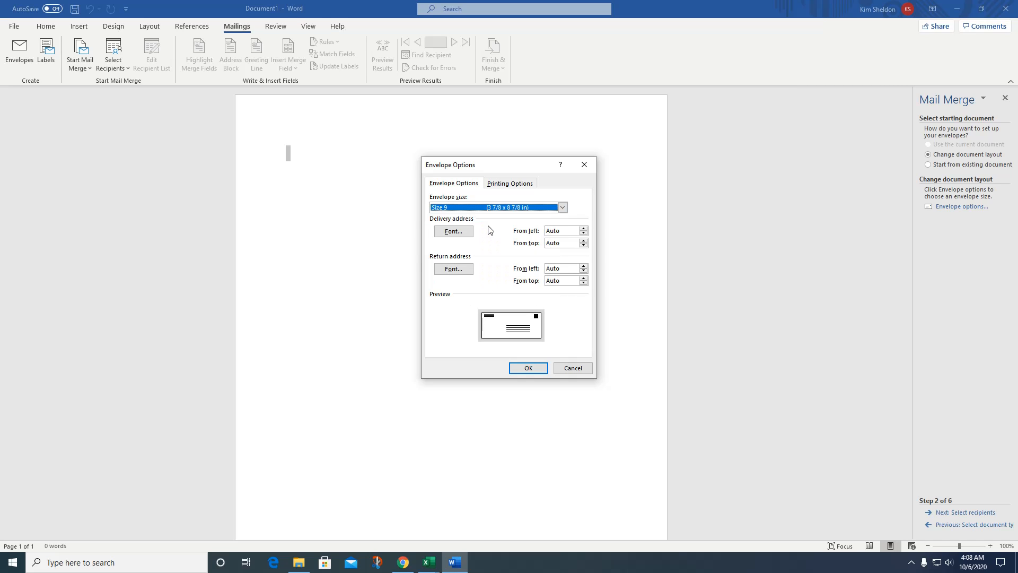
key(Tab)
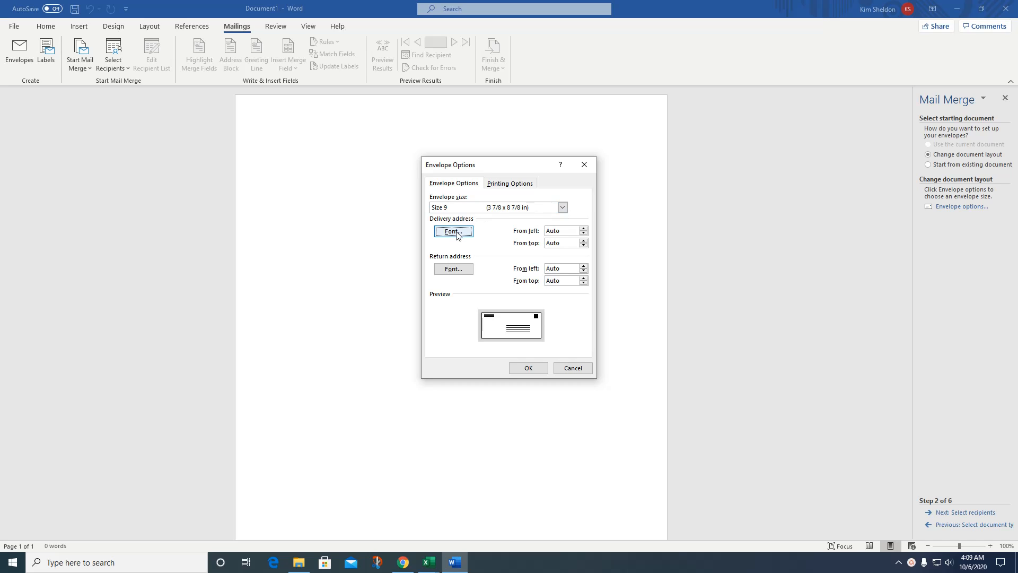
- Set the envelope's return address font to Georgia Pro Black at size 9
click(458, 270)
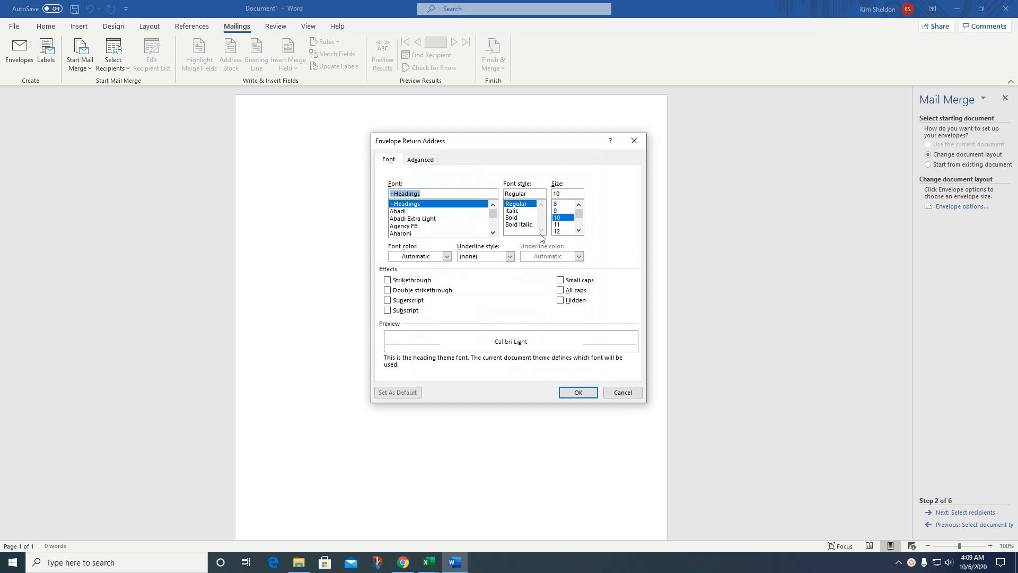
drag(492, 213, 495, 217)
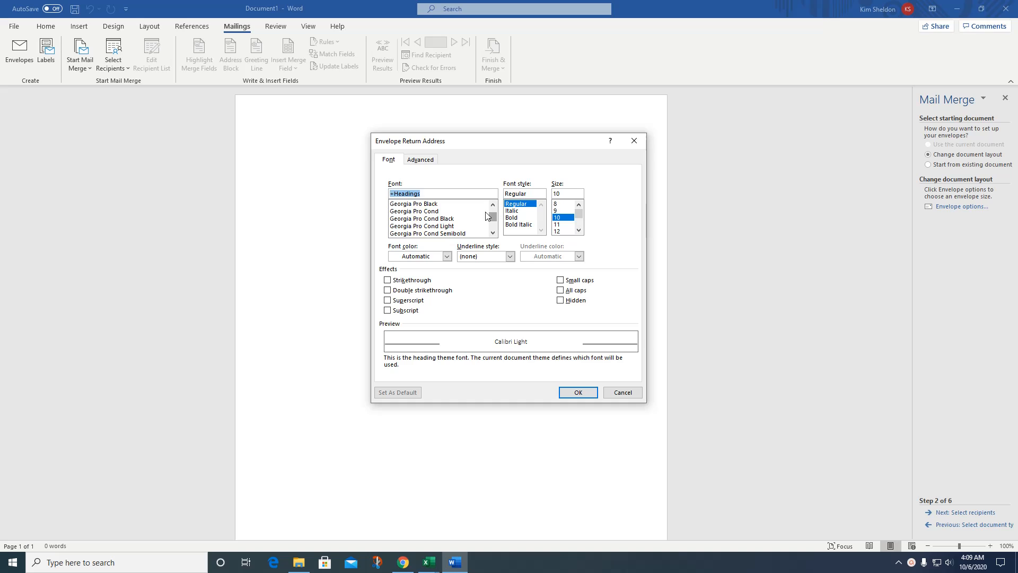
click(430, 204)
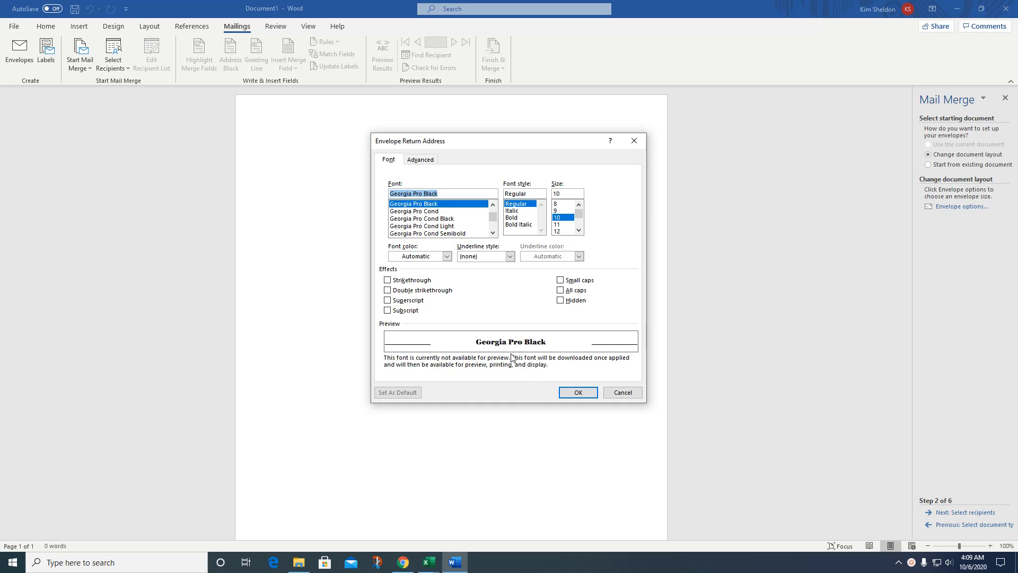
click(557, 211)
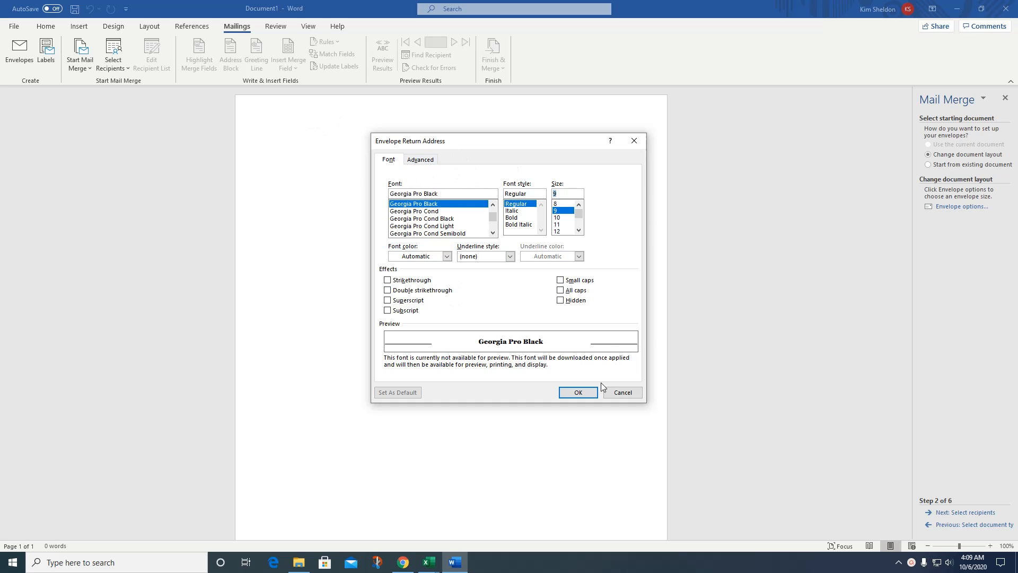
click(580, 393)
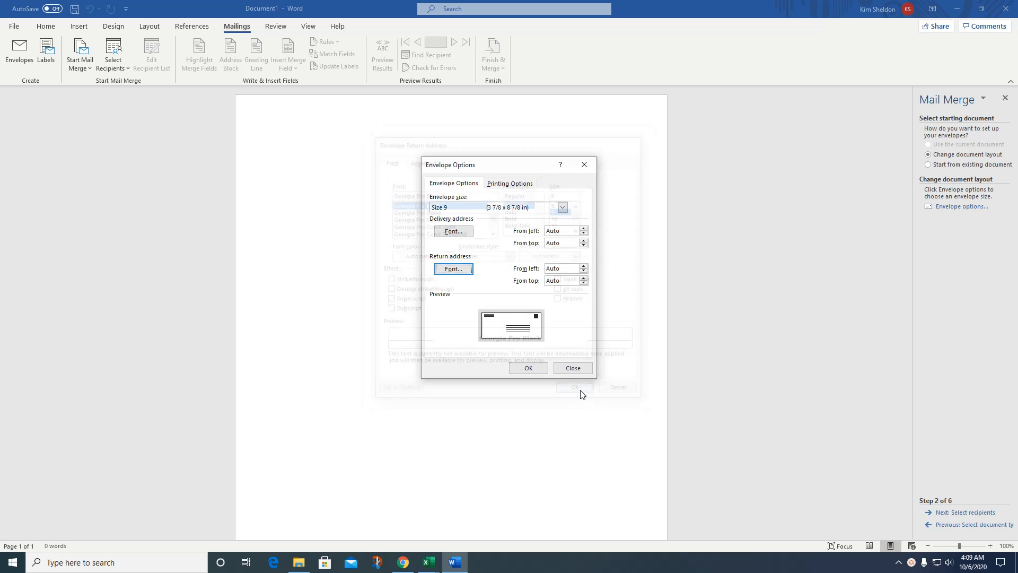
- Try David, Modern Love and Mistral for the envelope's delivery address, and settle on the Miriam font
click(450, 233)
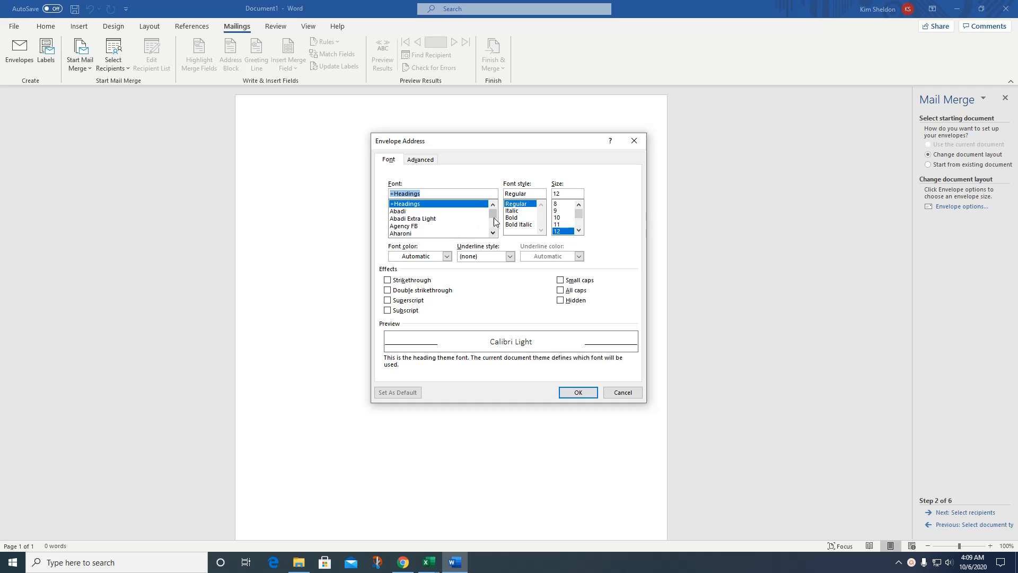
scroll(493, 217, down, 15)
click(408, 221)
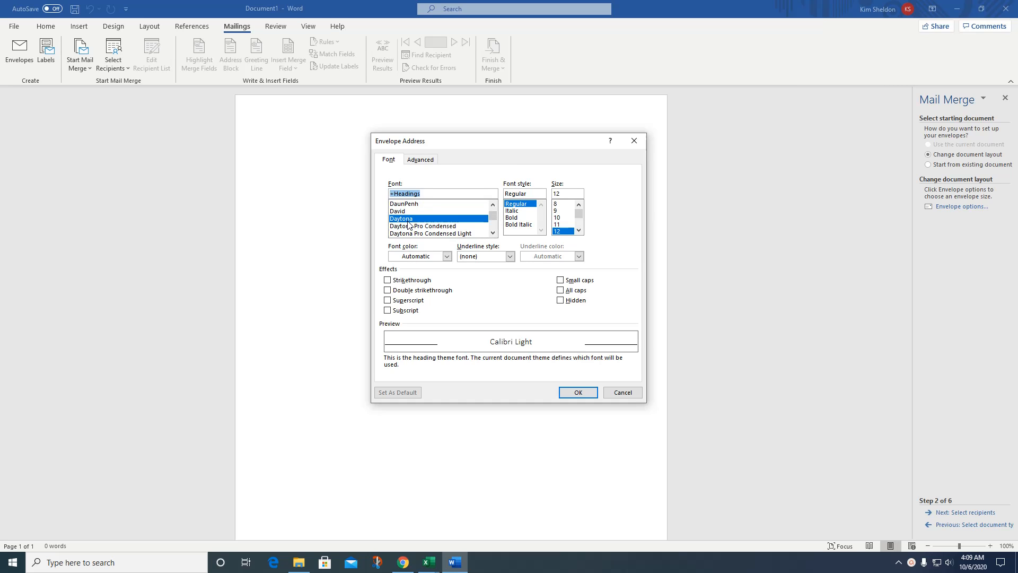
click(408, 213)
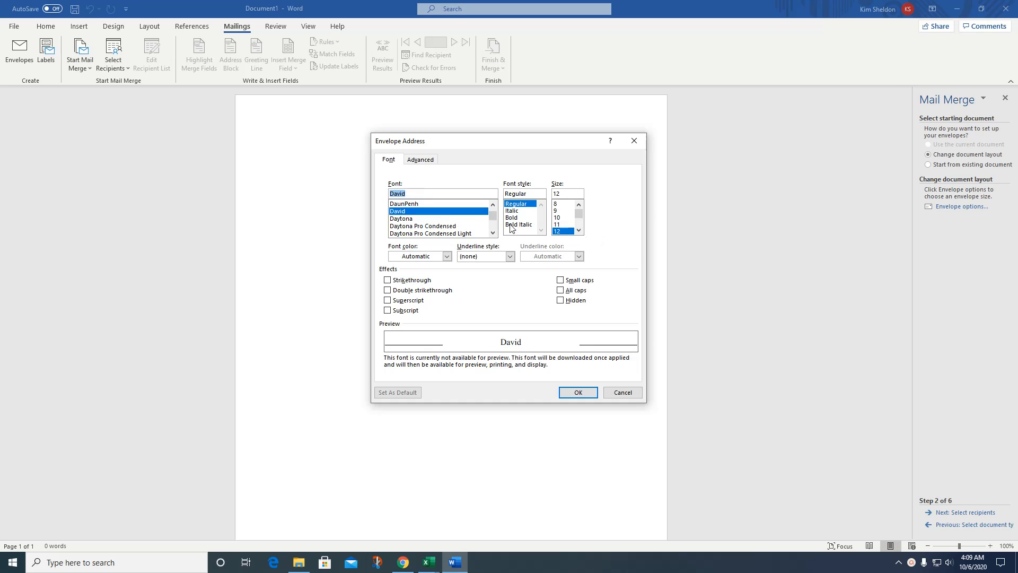
drag(497, 216, 497, 219)
click(413, 219)
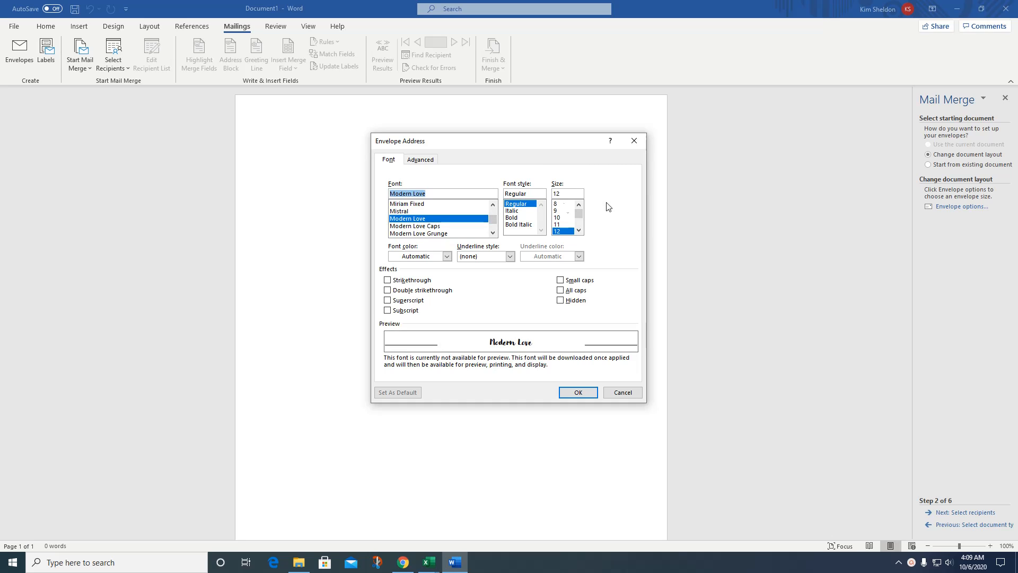
click(402, 211)
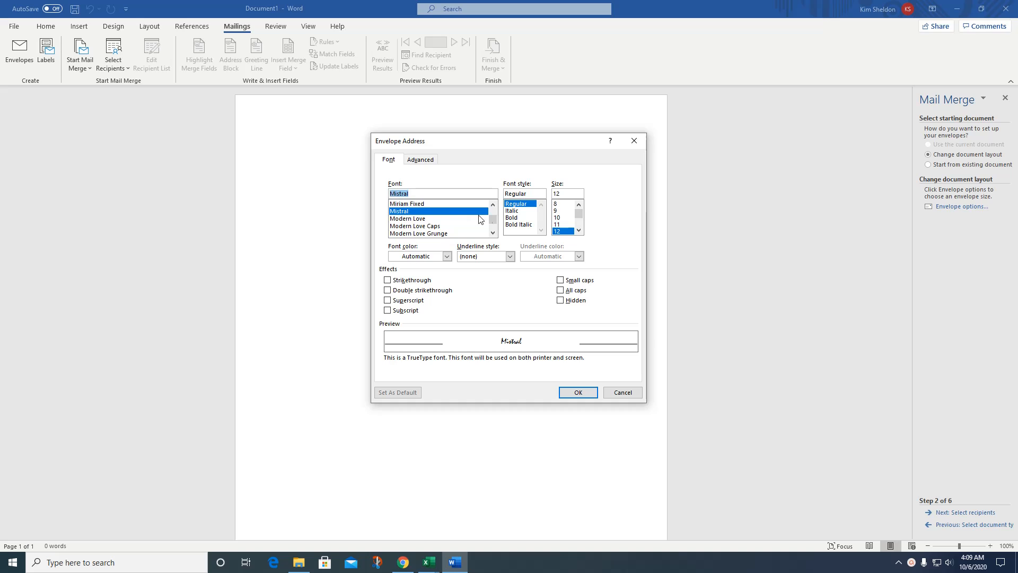
click(493, 205)
click(493, 204)
click(493, 205)
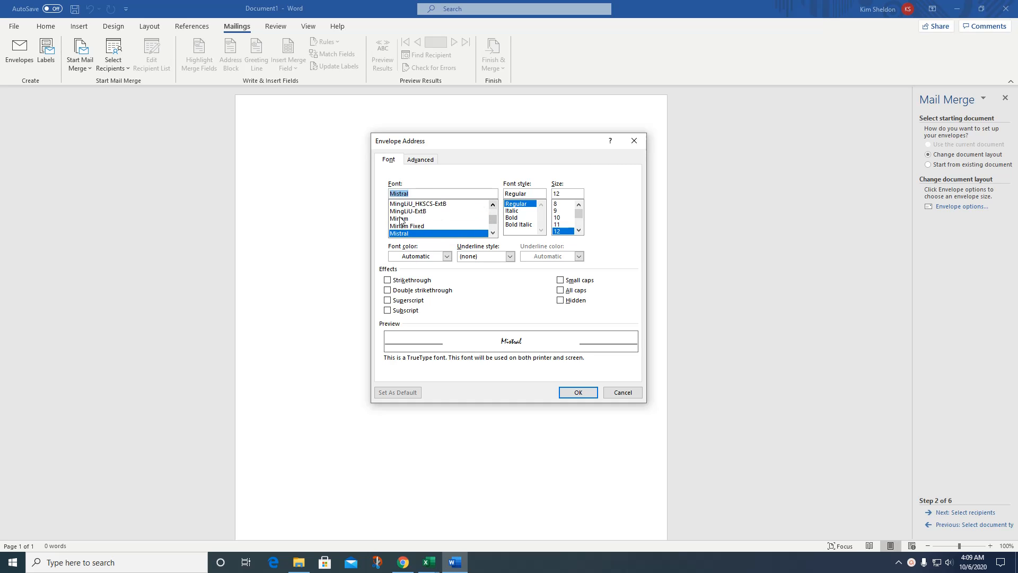
click(401, 219)
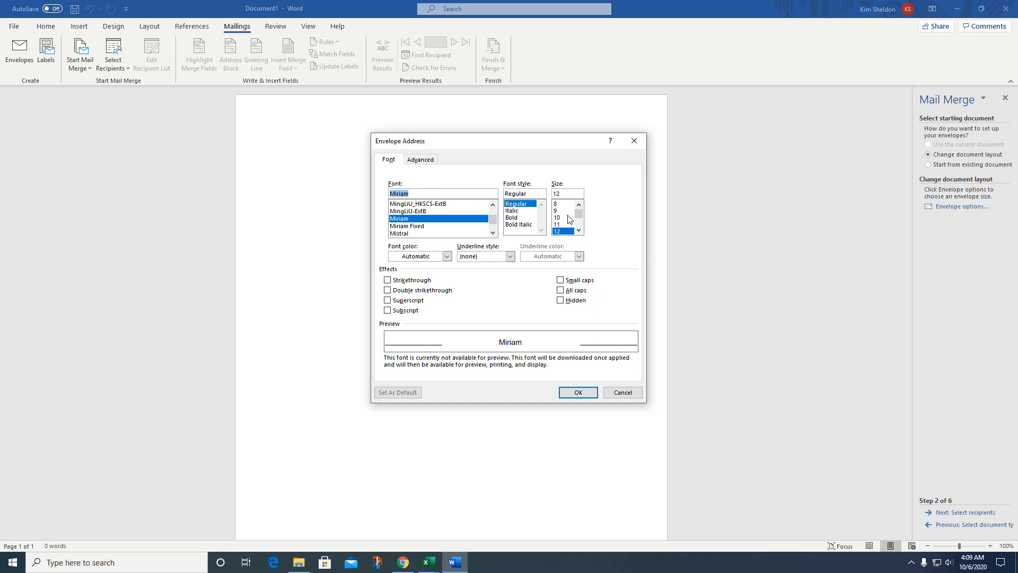
- Set the delivery address font size to 14 and accept the font settings
click(578, 230)
click(578, 231)
click(561, 224)
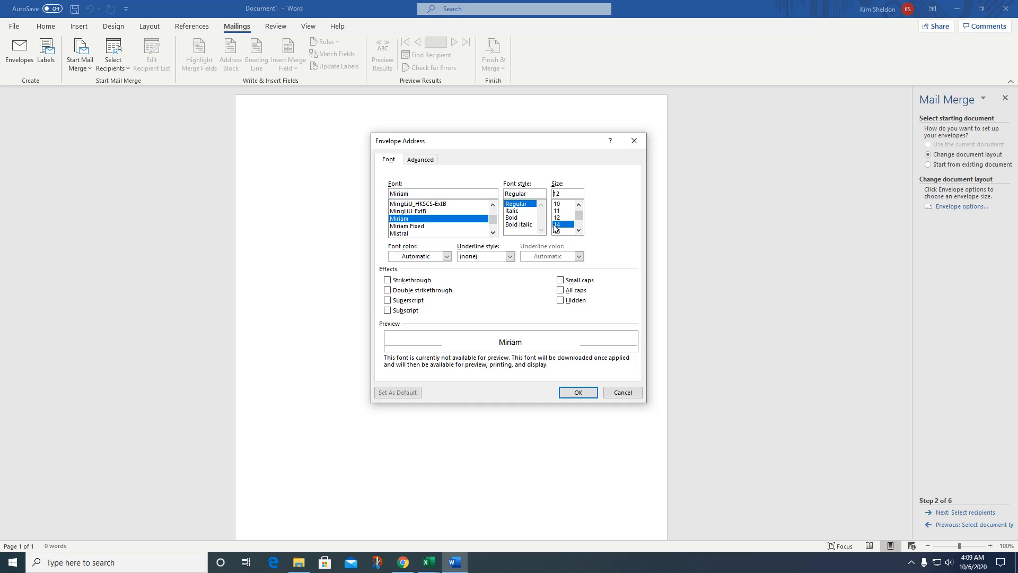
click(589, 393)
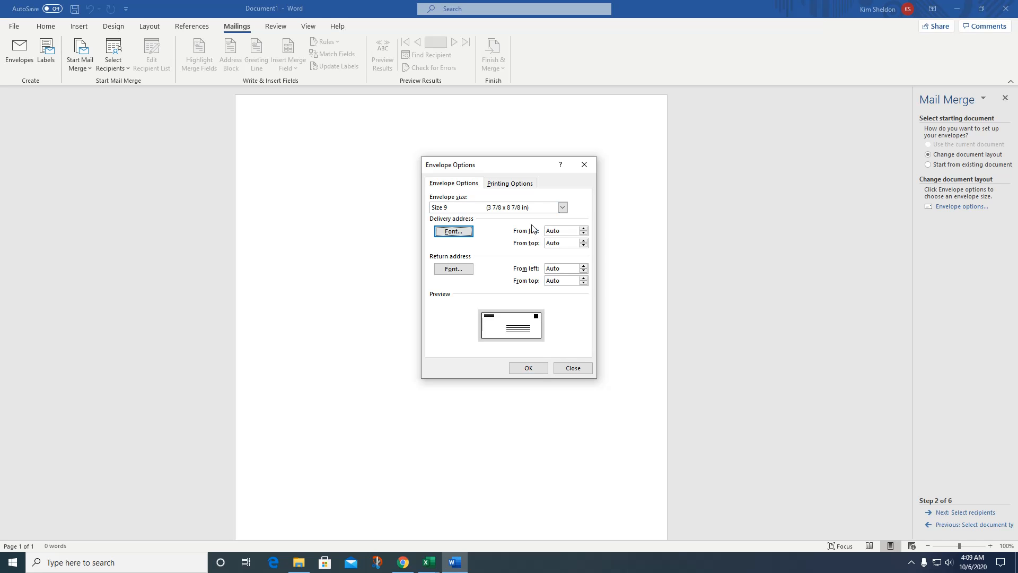
- Choose the first face-up feed method in the envelope's printing options and apply the envelope options to the document
click(523, 183)
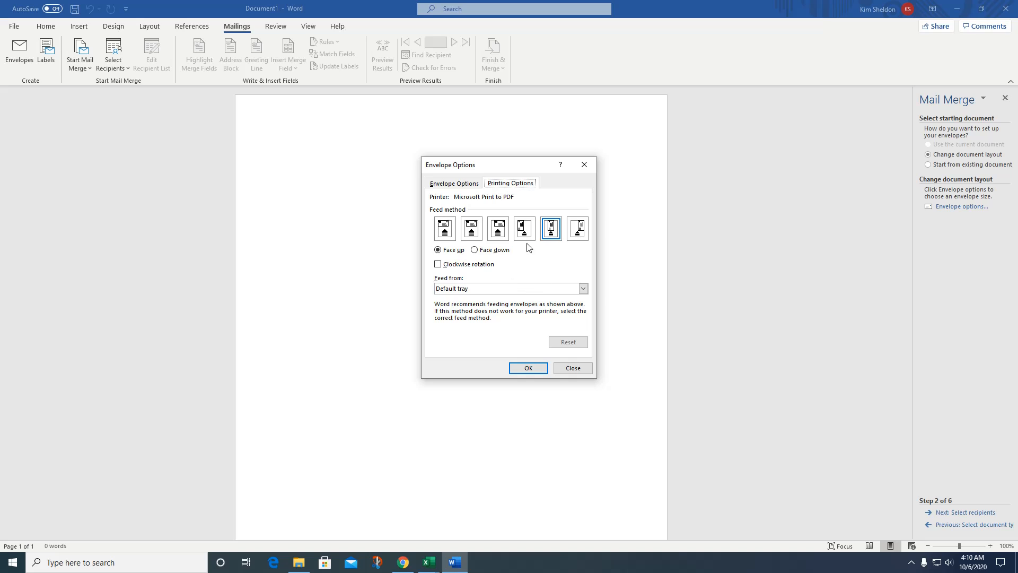
click(439, 236)
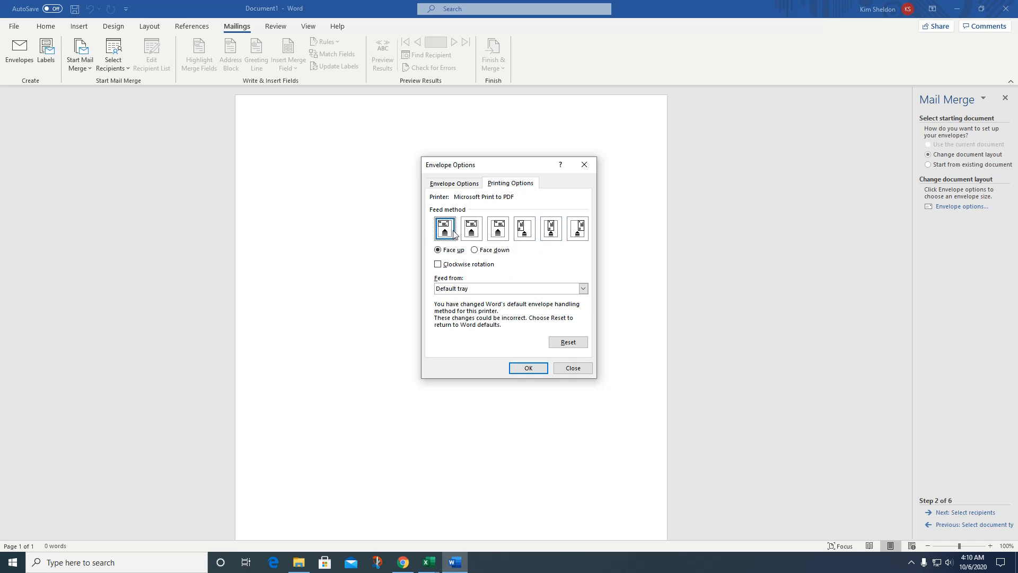
click(530, 368)
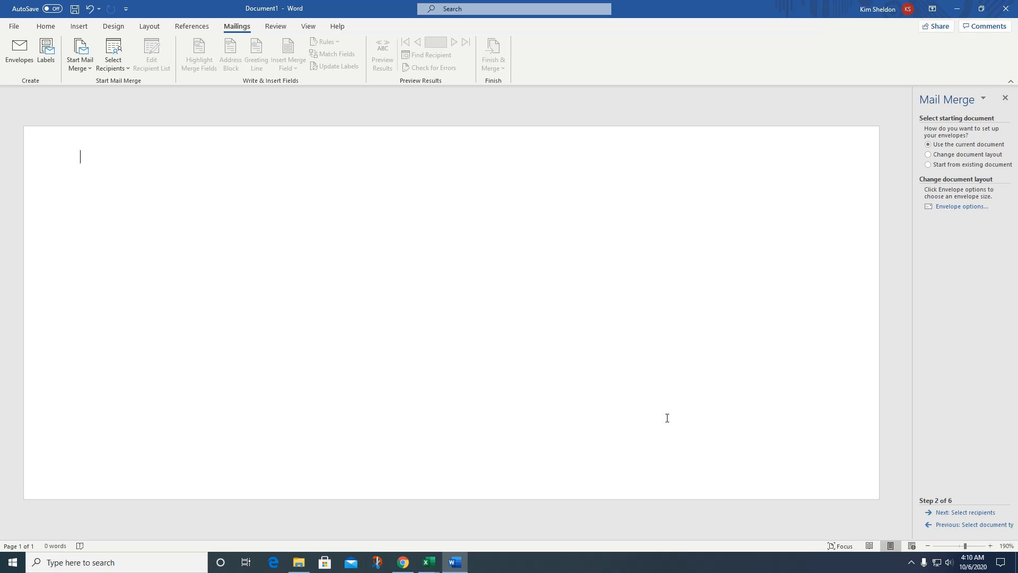
- Load the recipients from Sheet1$ of the existing ExcelContactForm2 workbook on the Desktop, with the first row as column headers
click(985, 513)
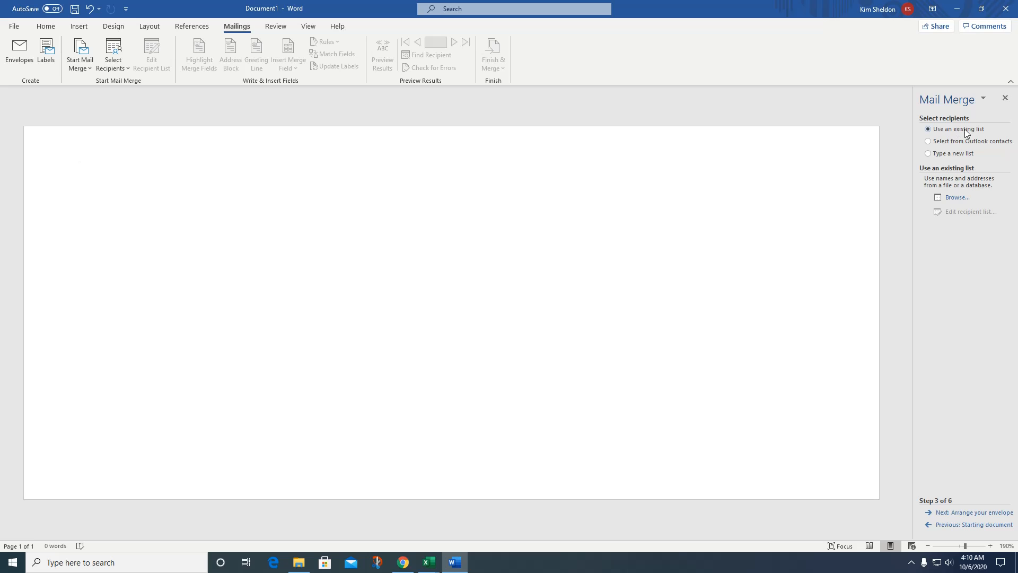
click(956, 200)
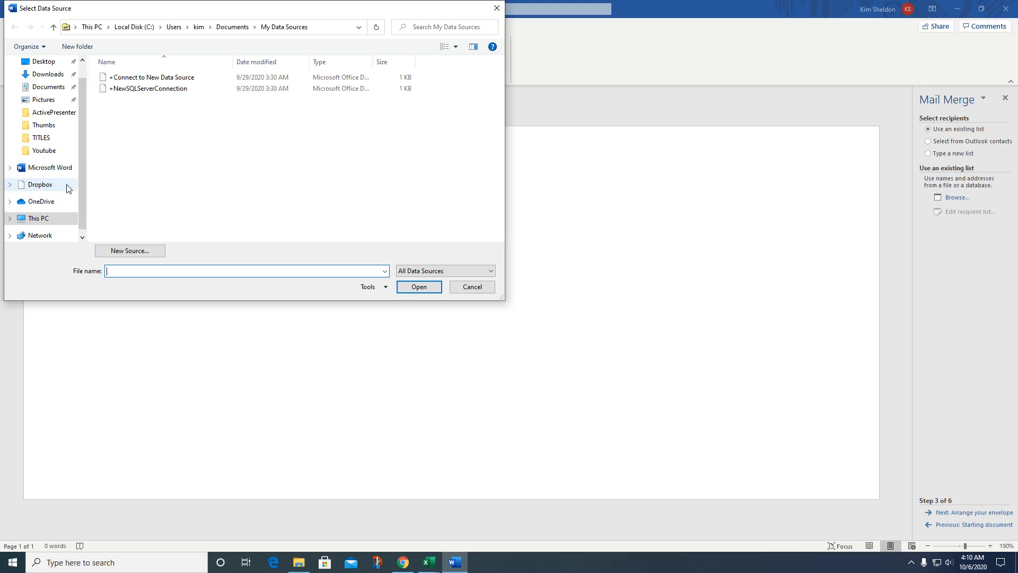
scroll(75, 176, up, 1)
click(68, 85)
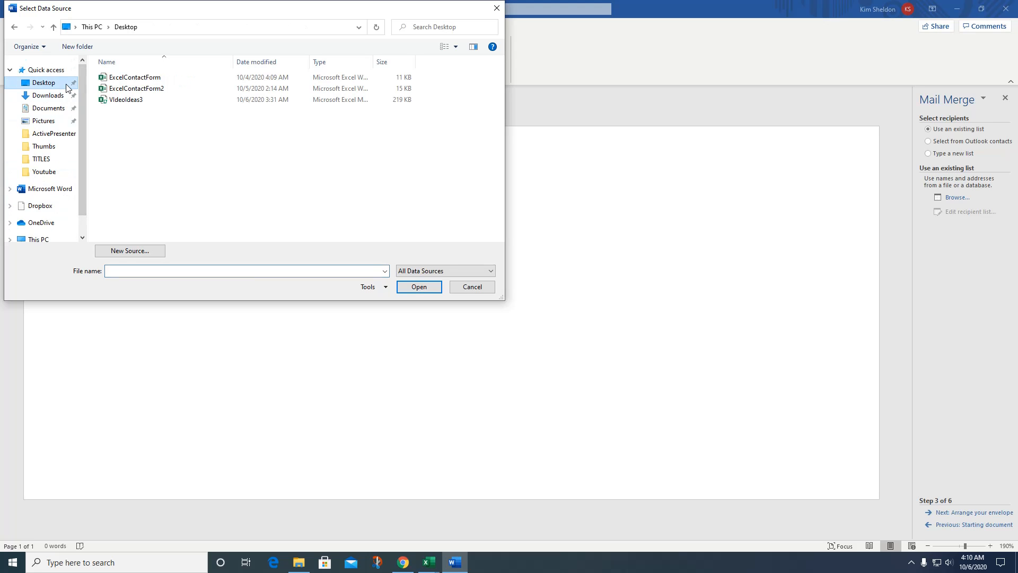
double_click(132, 89)
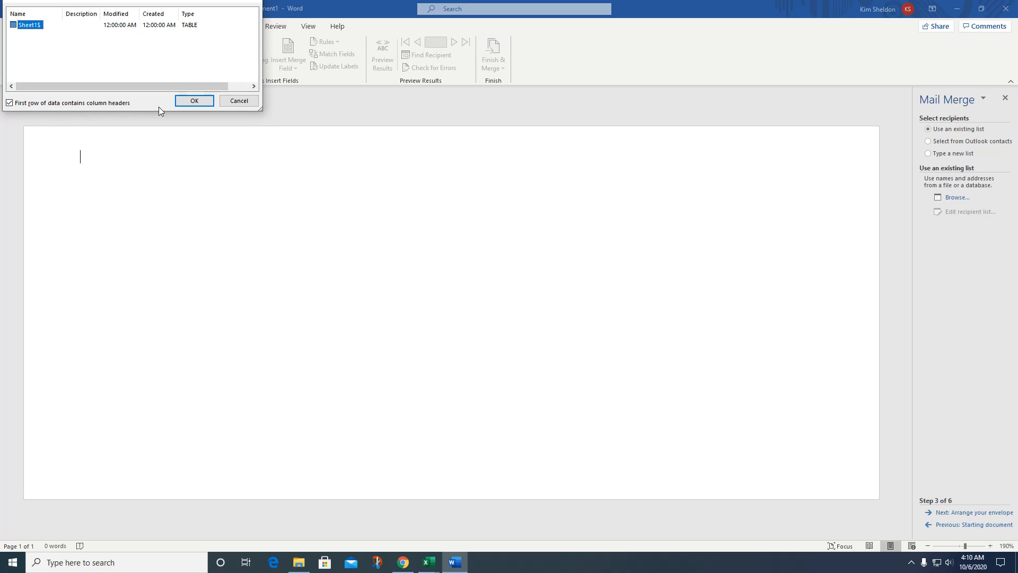
click(195, 100)
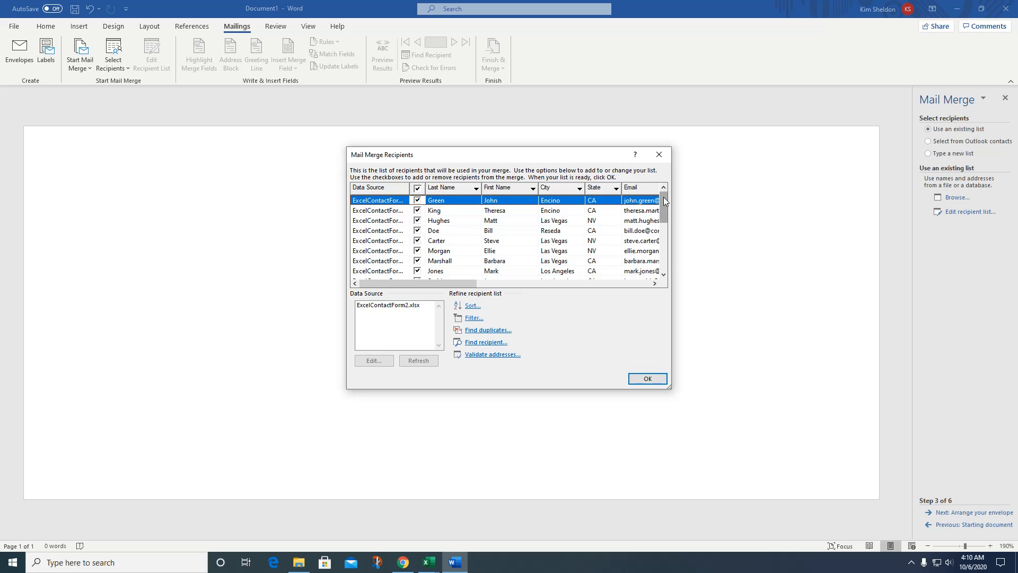
- Sort the mail merge recipients by Last Name in ascending order
mouse_move(663, 196)
mouse_down()
mouse_move(666, 259)
mouse_move(666, 176)
mouse_up()
click(471, 307)
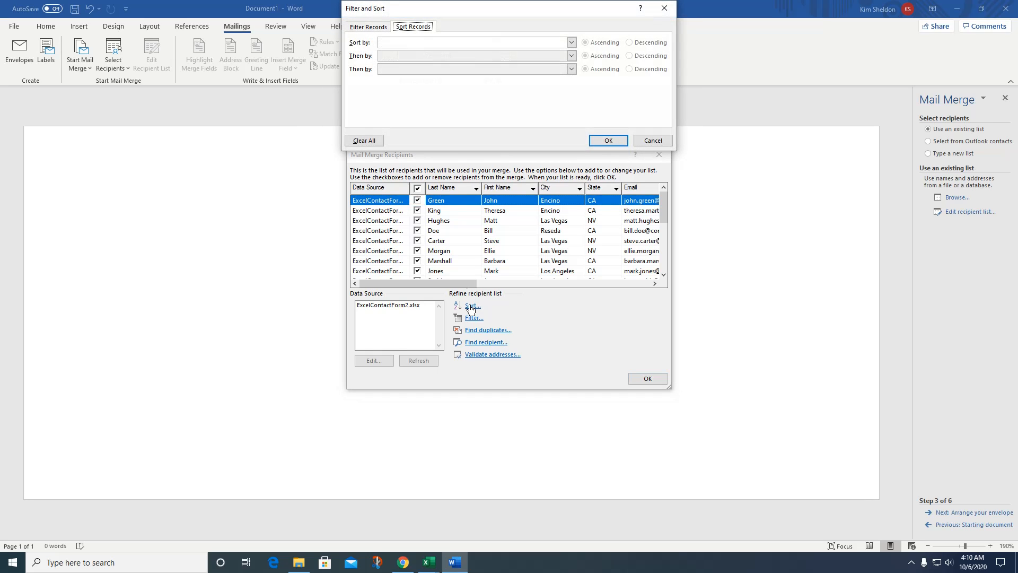
click(573, 43)
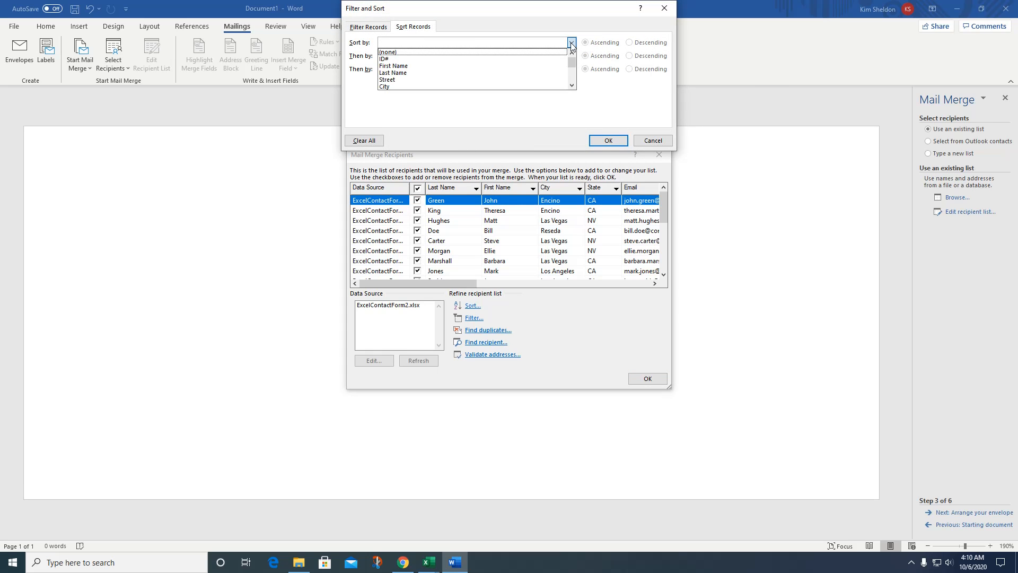
click(404, 74)
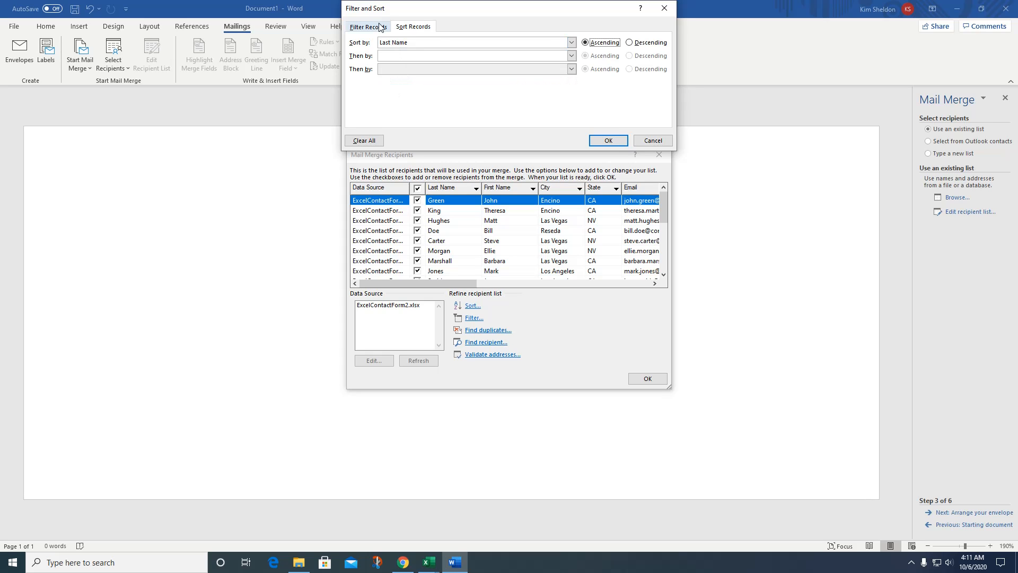
click(614, 140)
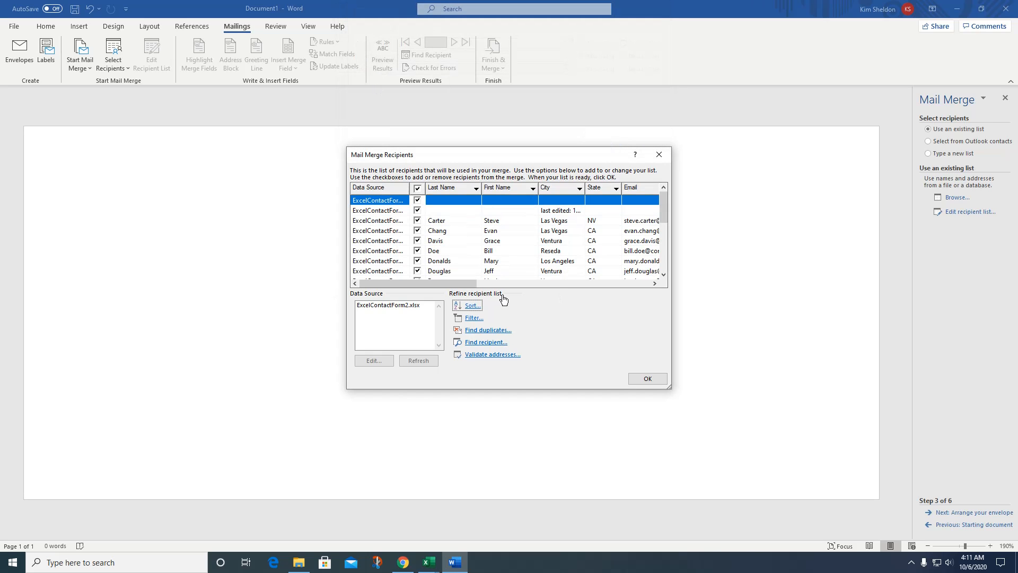
- Exclude the two rows without names at the top of the recipient list and accept the list
click(418, 199)
click(419, 210)
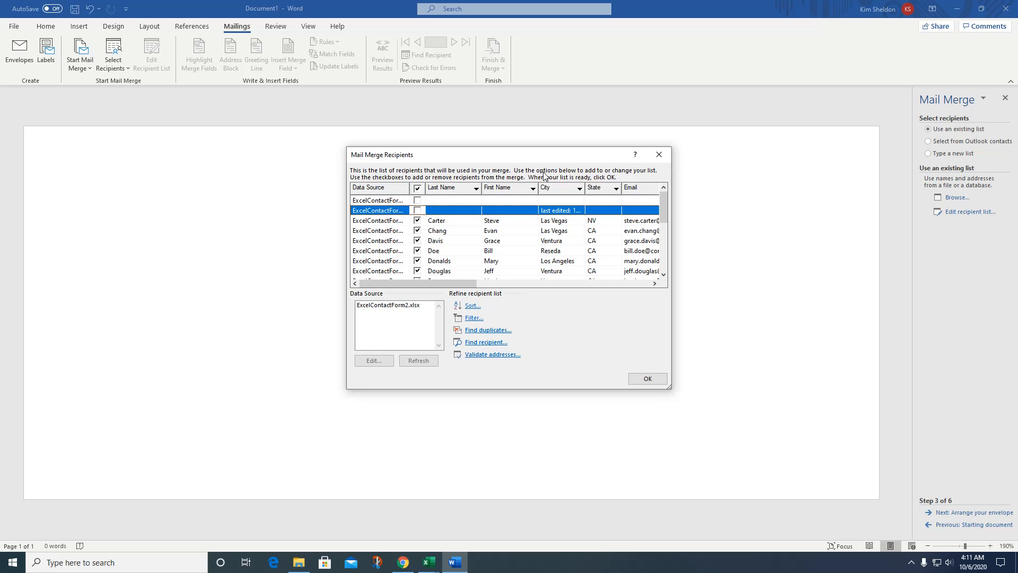
mouse_move(665, 206)
mouse_down()
mouse_move(671, 275)
mouse_move(673, 192)
mouse_up()
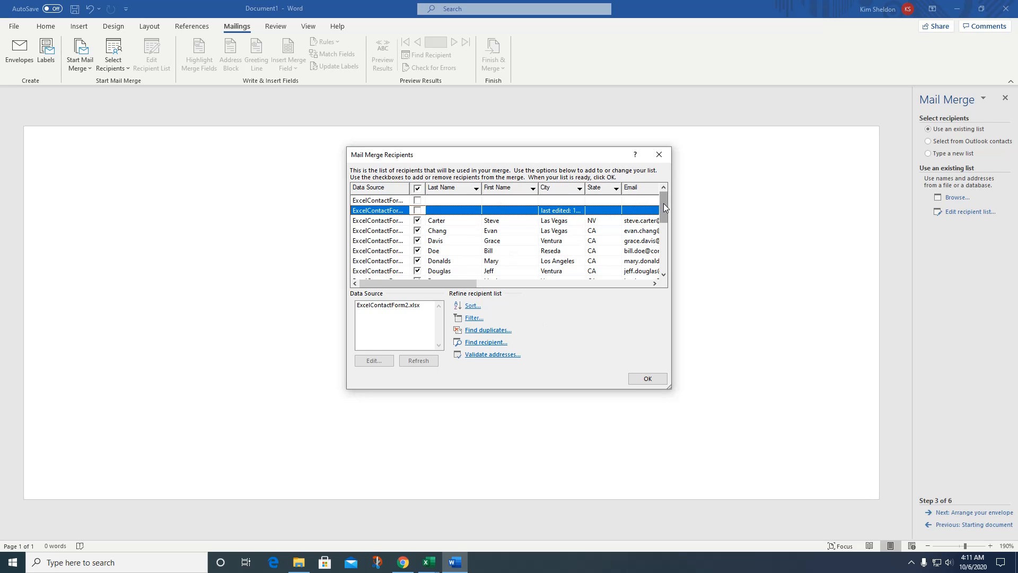
drag(663, 202, 665, 260)
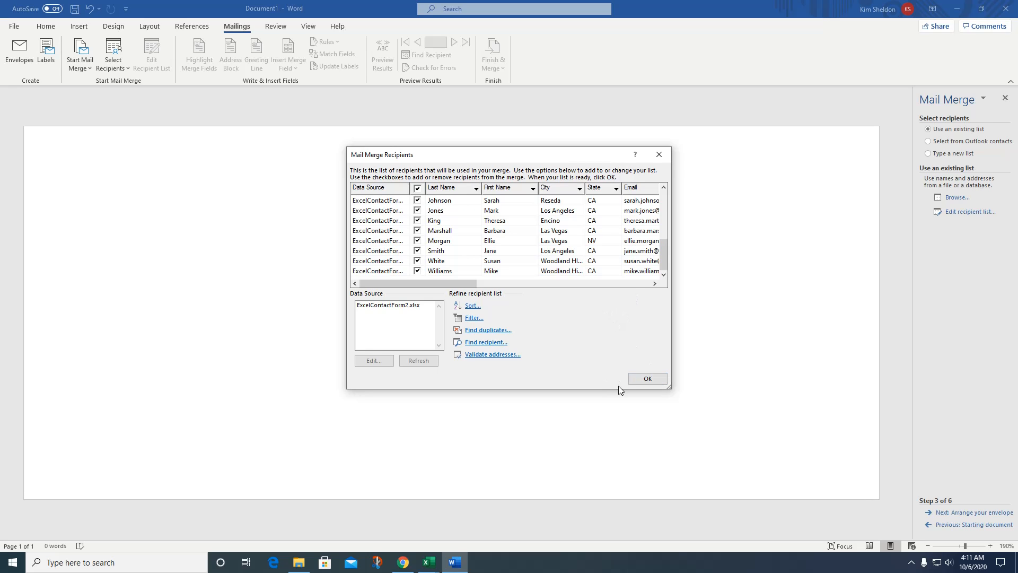
click(644, 379)
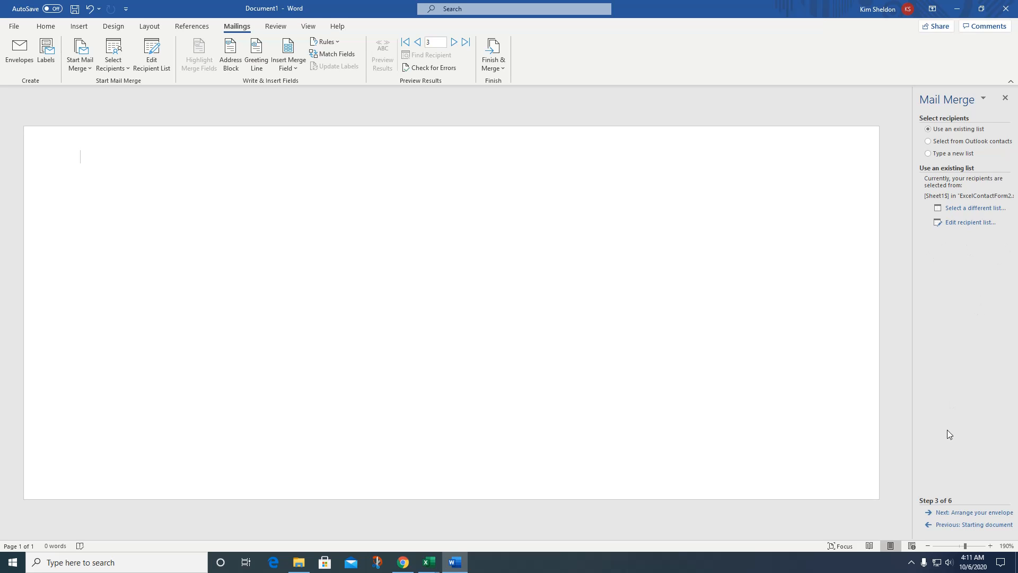
- Proceed to arranging the envelope and enter "Return Address" with the sender's street and city, state and ZIP lines below it
click(961, 514)
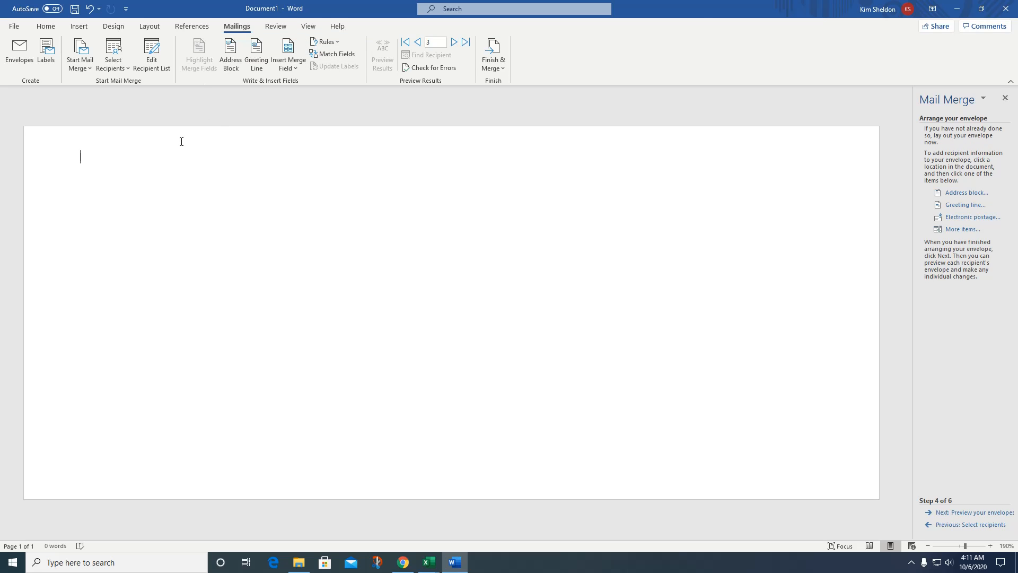
text(Return Address)
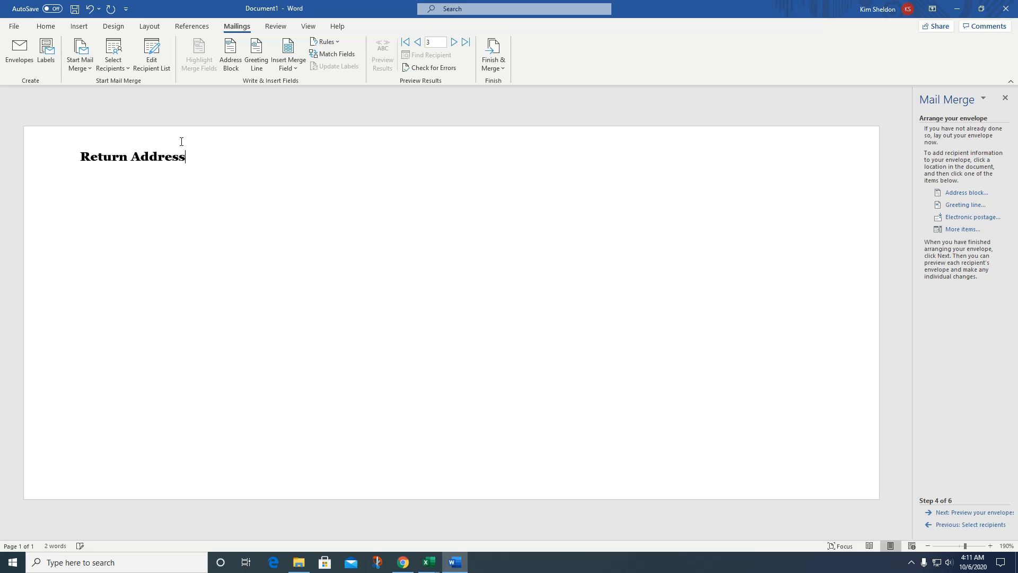
key(Return)
text(123)
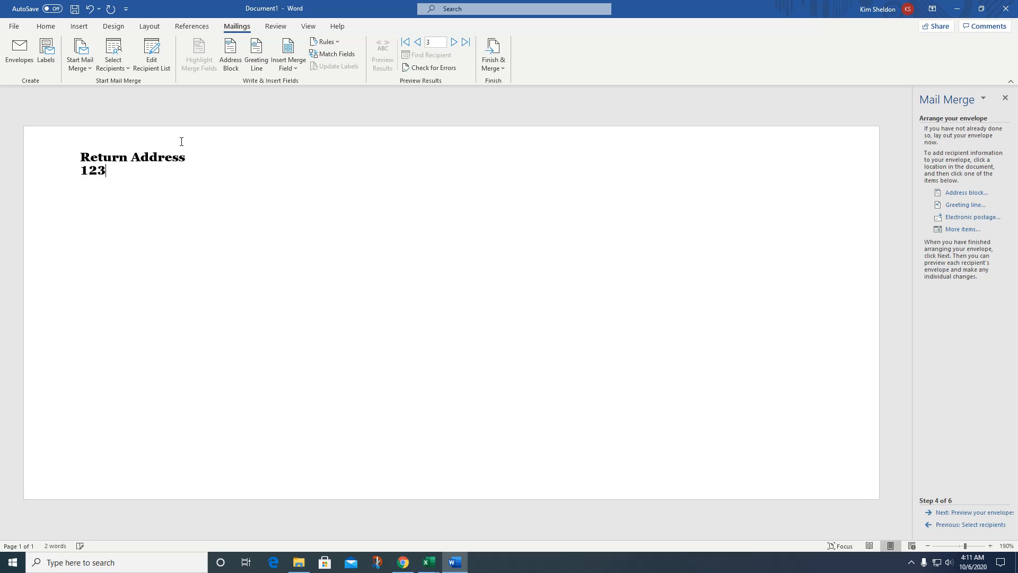
text( Main Street)
text(Los Angele)
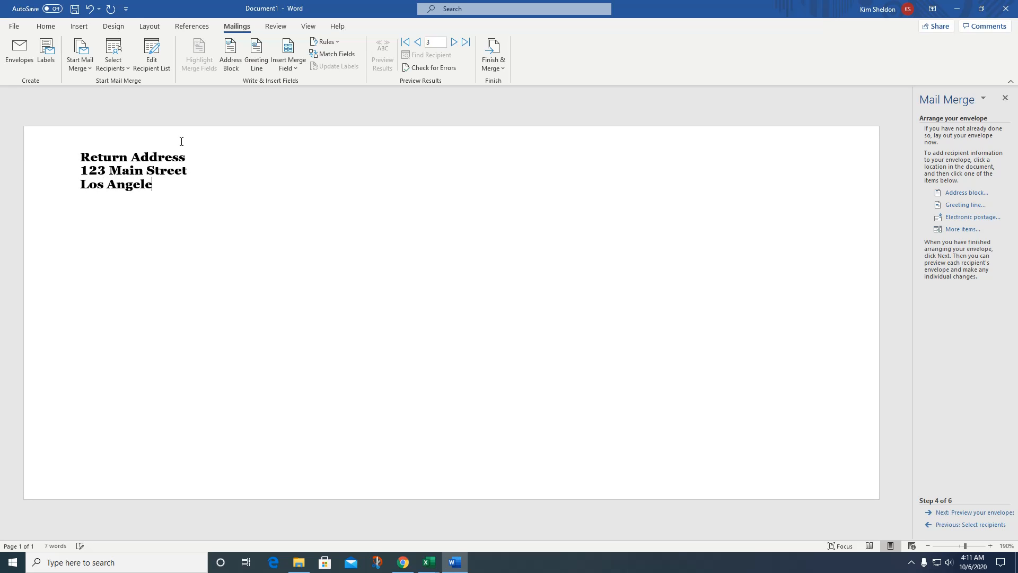
text(s, CA 90015)
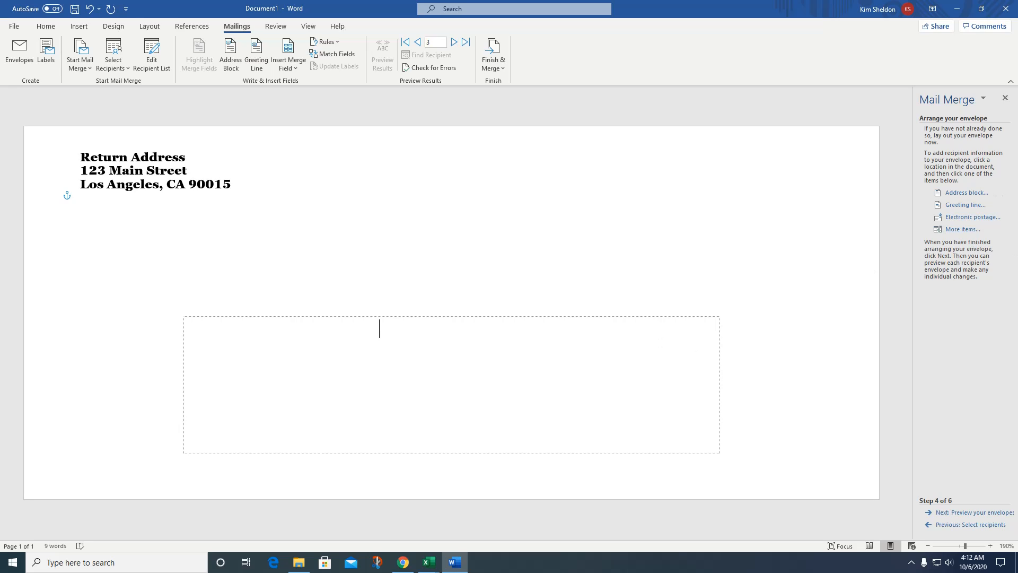
- Insert the First Name and Last Name merge fields, separated by a space, on the first line of the delivery address box
click(962, 229)
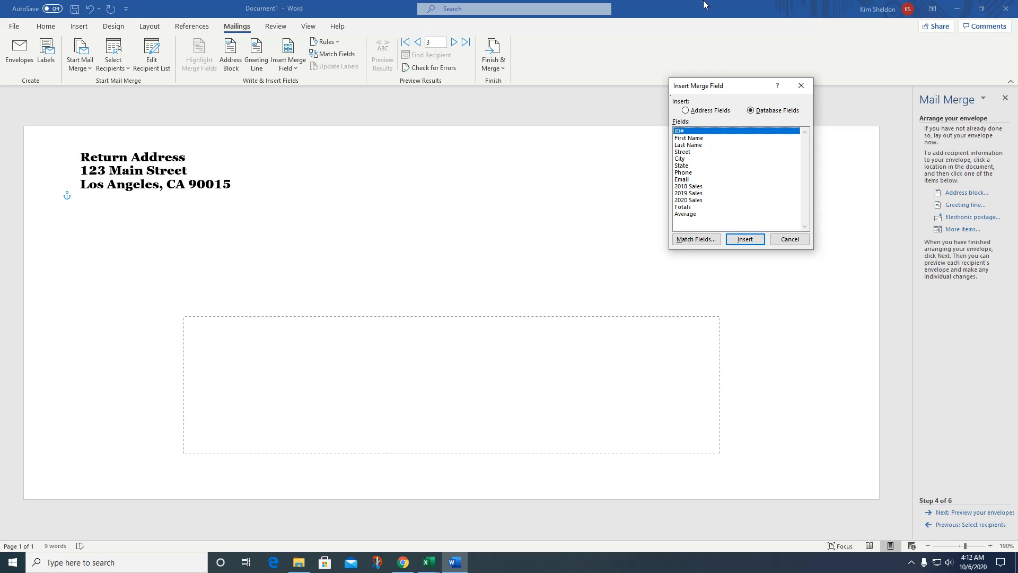
click(690, 138)
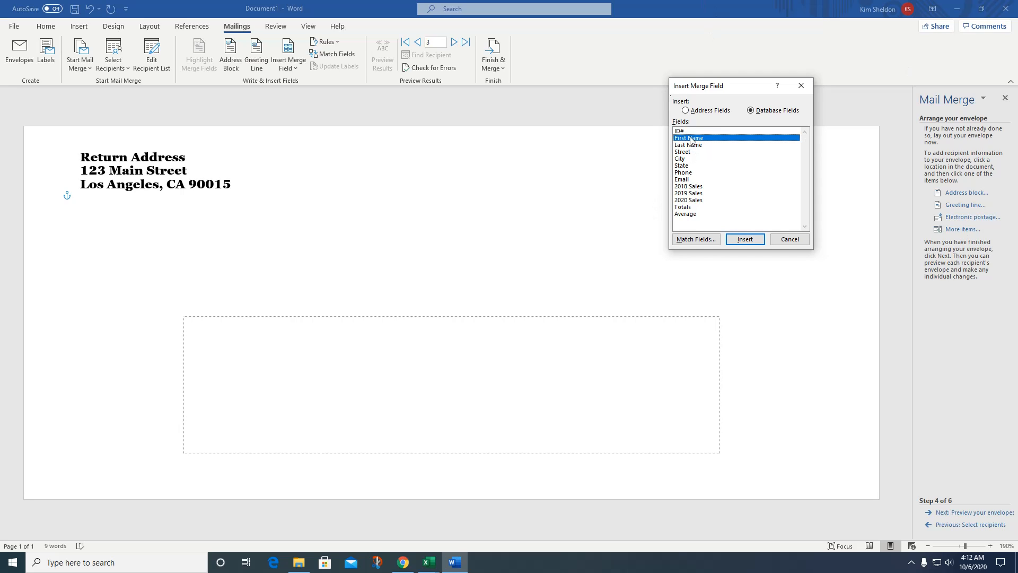
click(745, 239)
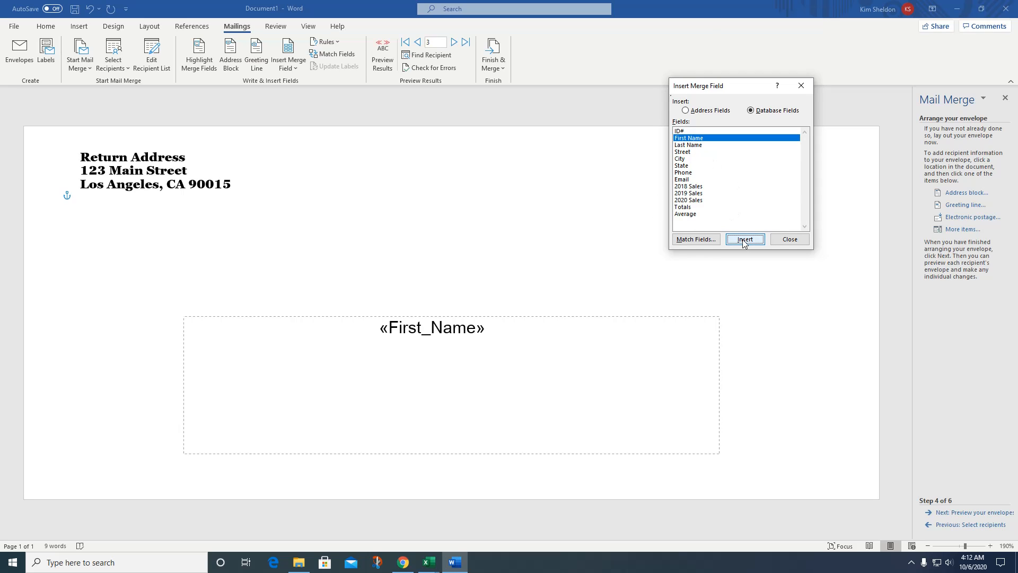
click(789, 239)
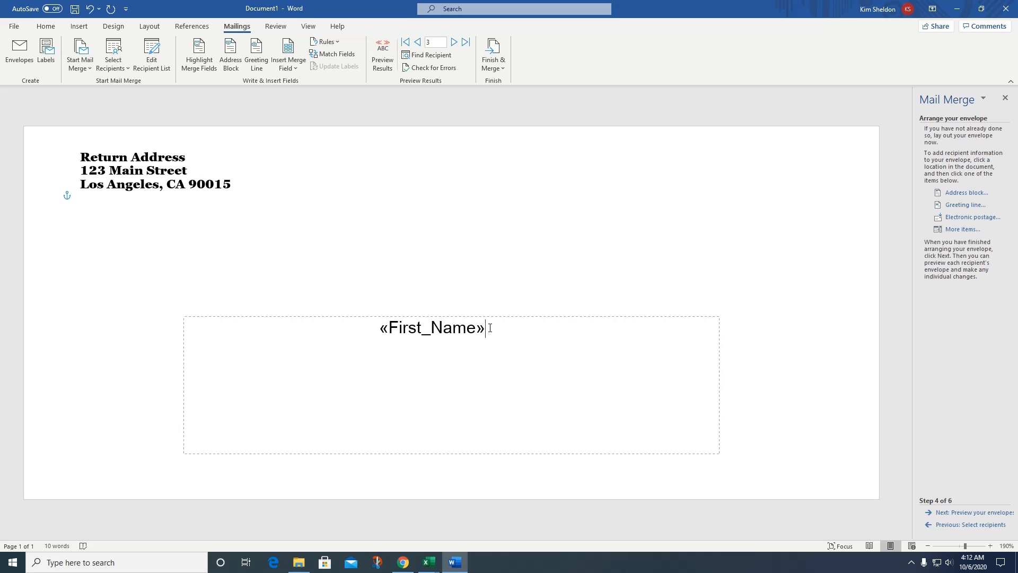
click(971, 229)
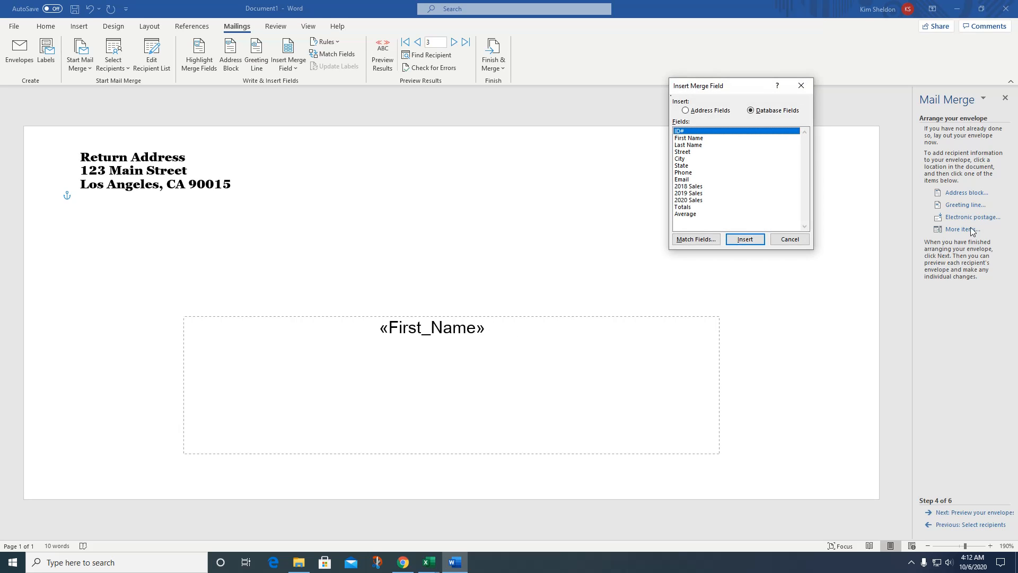
click(692, 145)
click(744, 239)
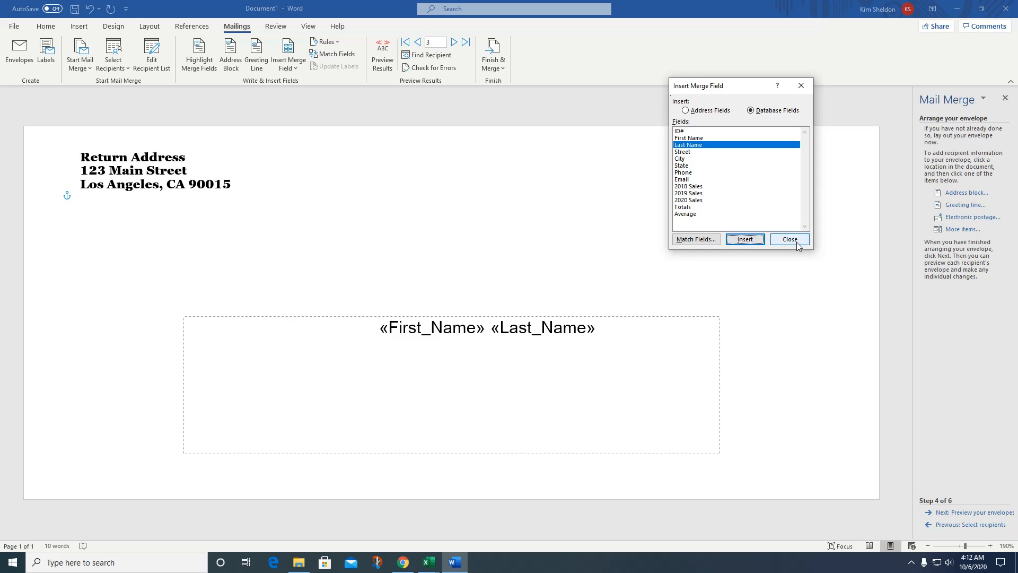
key(Escape)
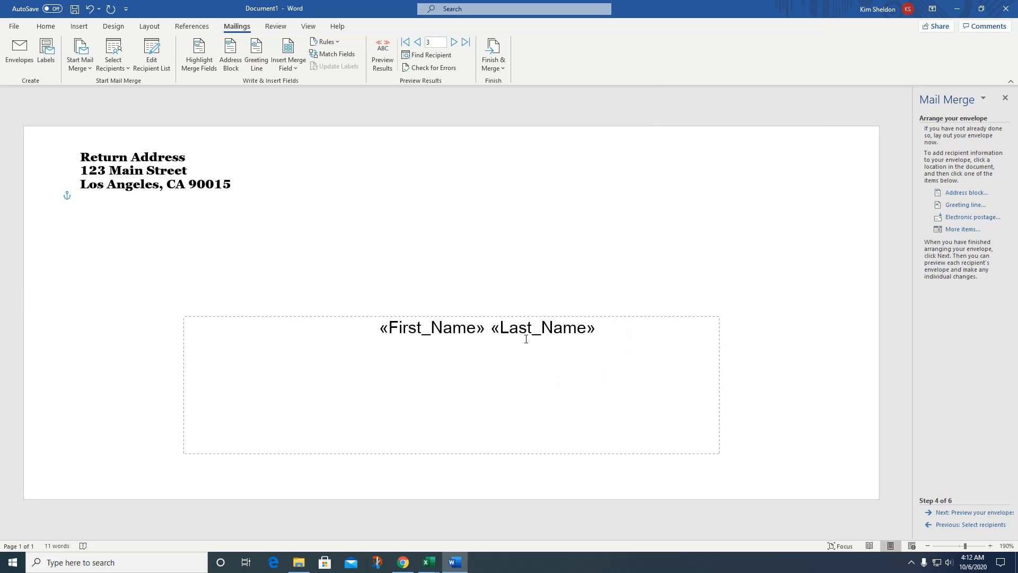
- Insert the Street merge field on the second line of the delivery address
click(962, 230)
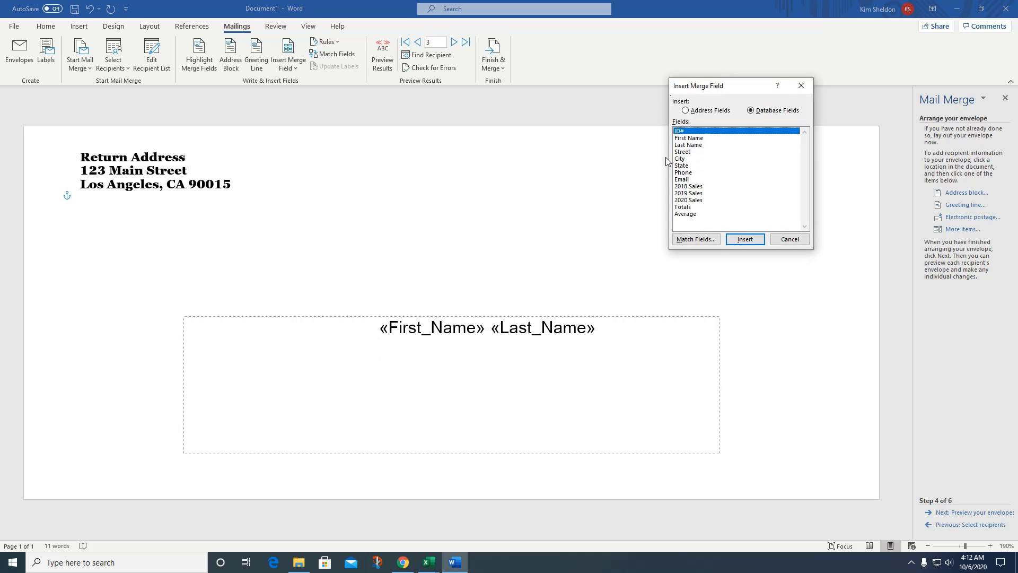
click(683, 152)
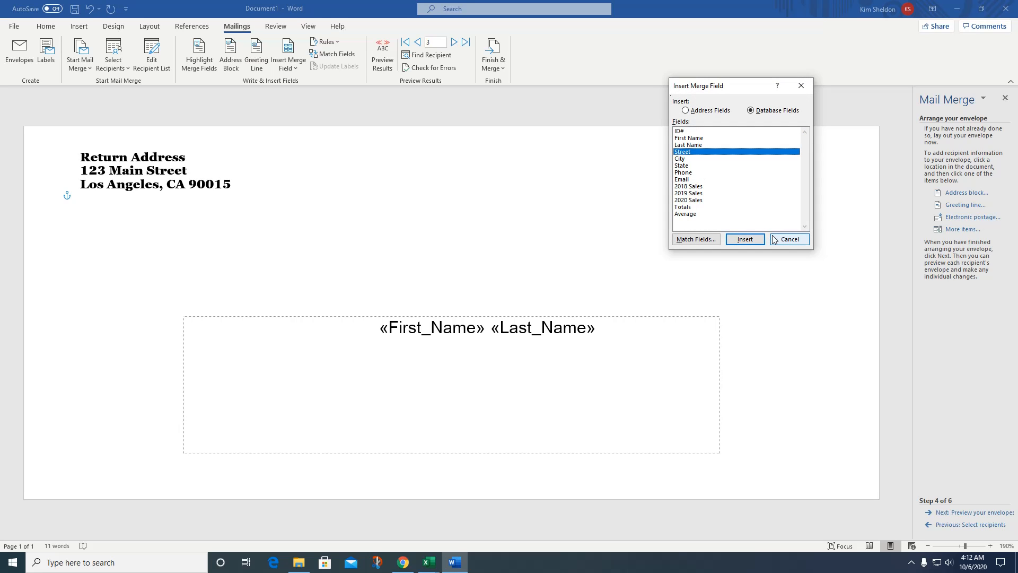
click(746, 239)
click(790, 239)
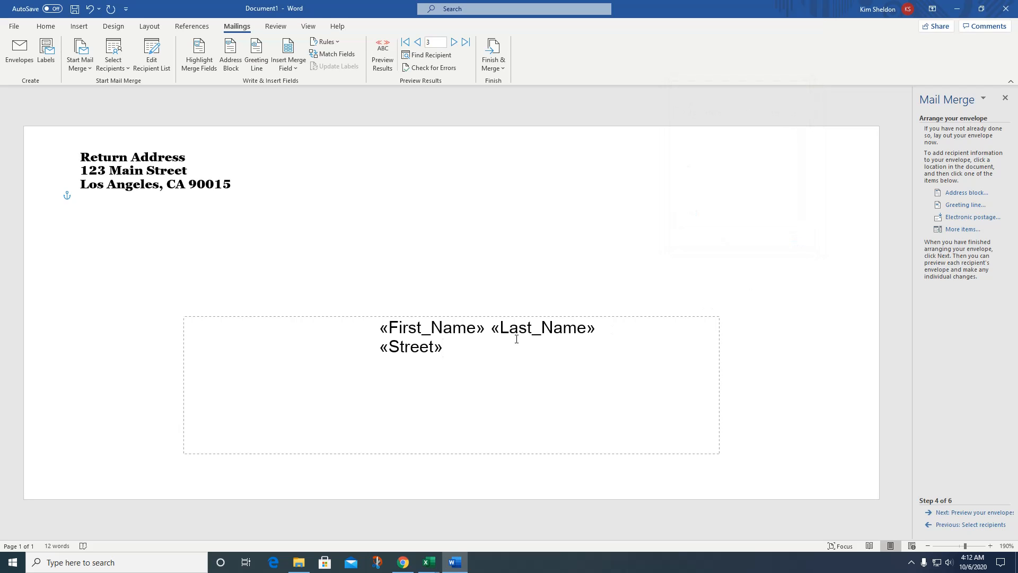
- Insert the City and State merge fields on the third address line, separated by a comma and space, and preview the merged envelope
click(952, 230)
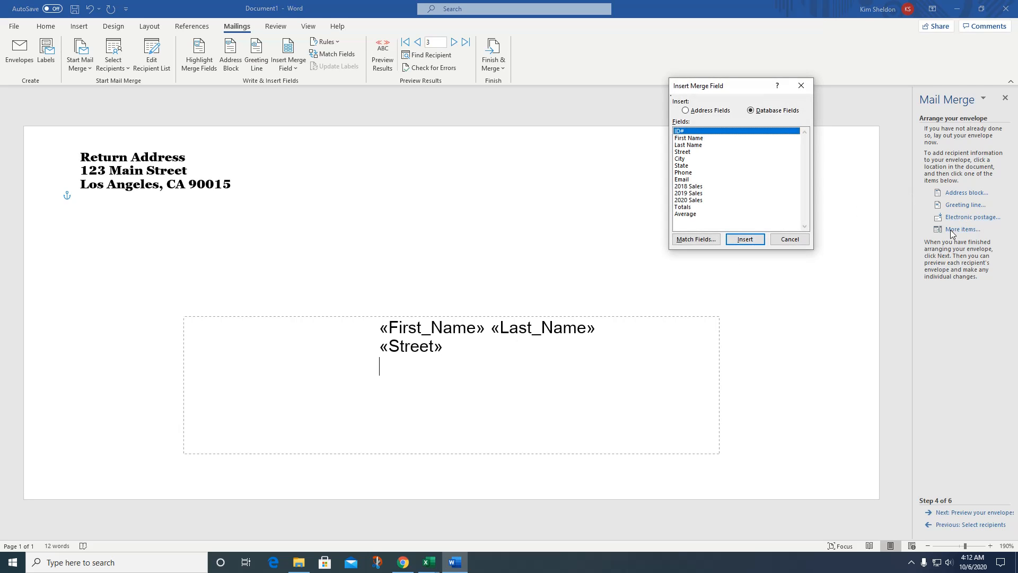
click(681, 159)
click(742, 239)
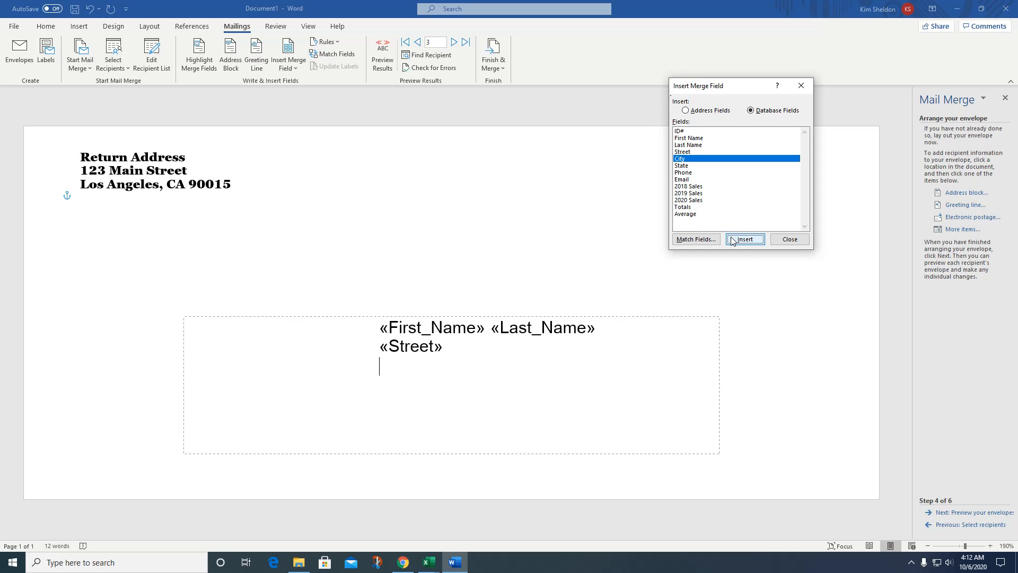
click(796, 239)
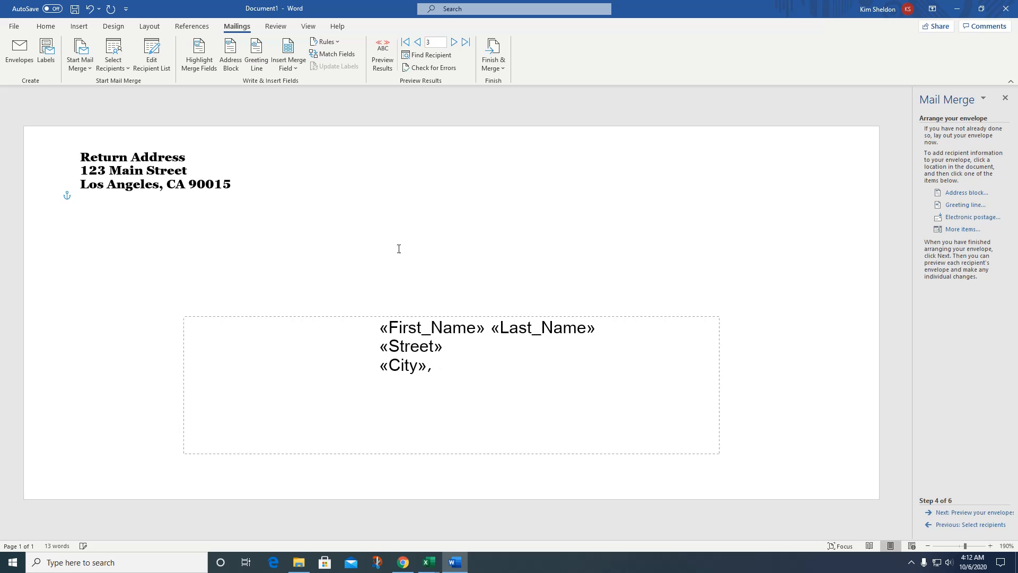
click(970, 229)
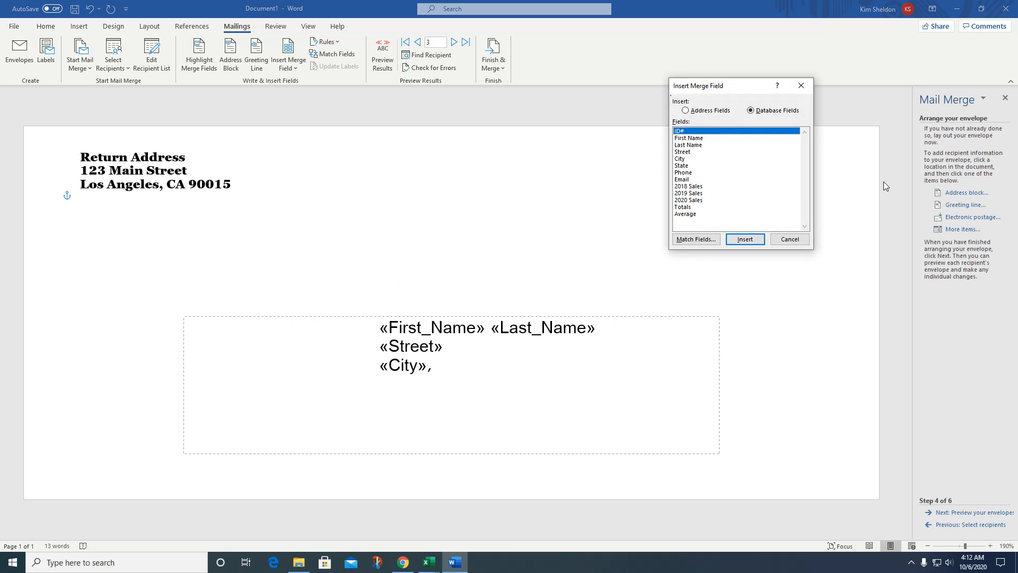
click(681, 165)
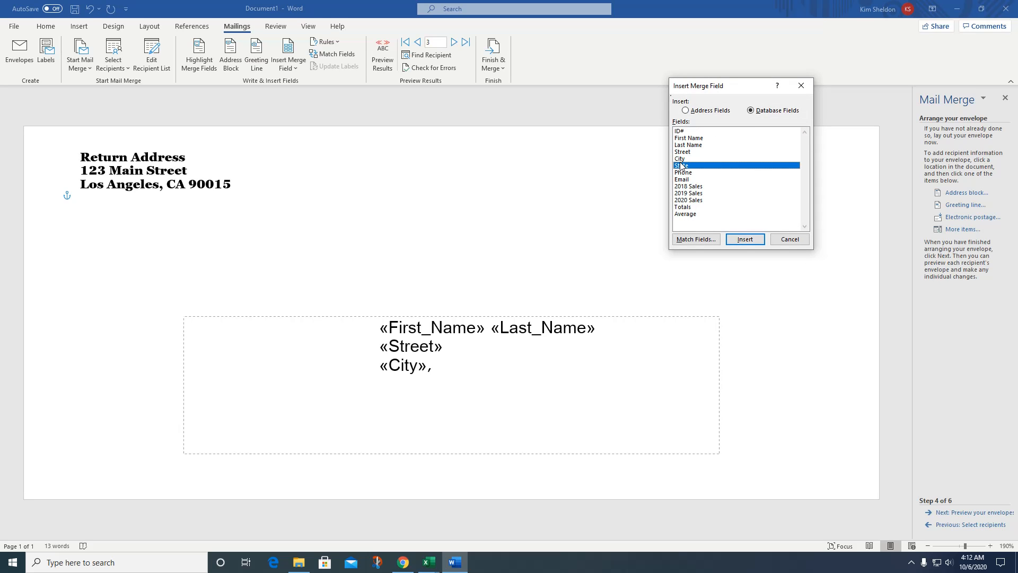
click(745, 239)
click(791, 239)
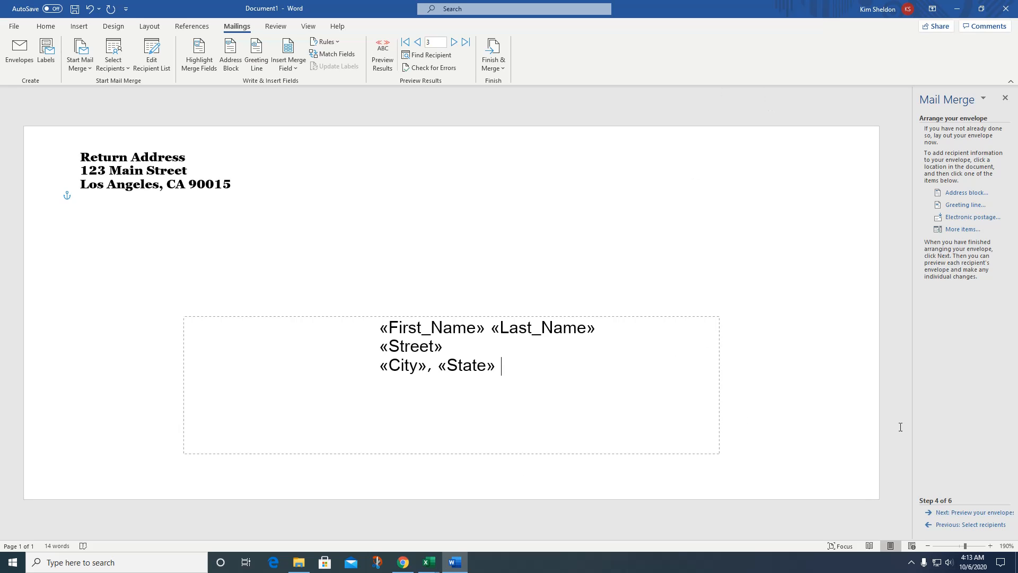
click(978, 513)
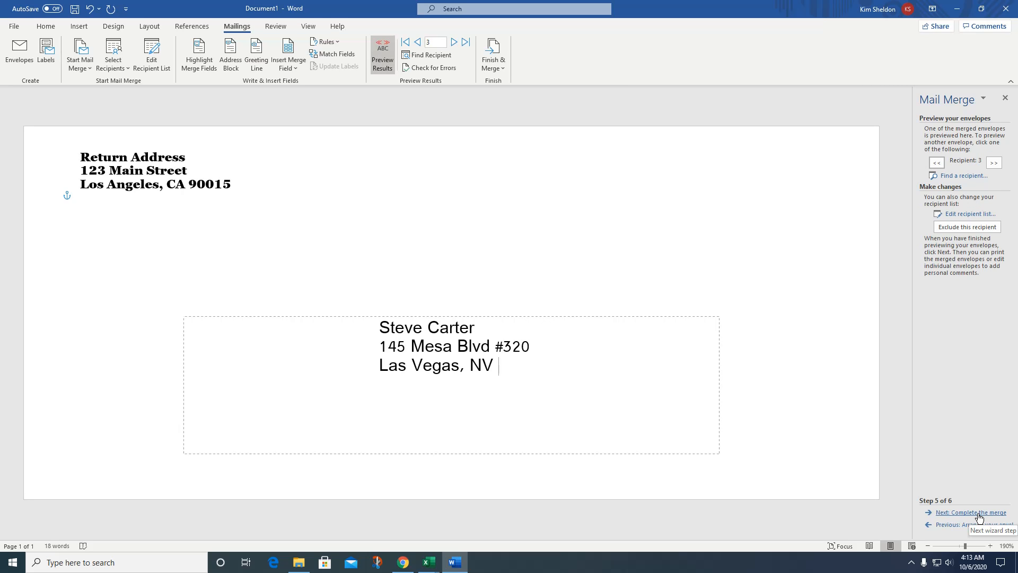
- Page forward through the merged envelope previews to check the addresses up to recipient 15
click(993, 164)
click(993, 163)
click(993, 163)
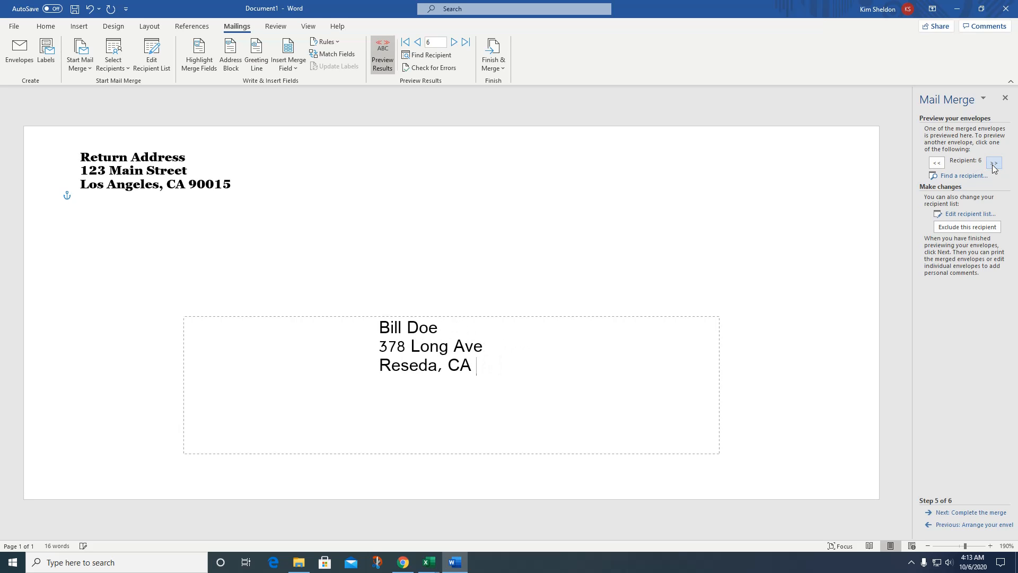
click(993, 164)
click(993, 163)
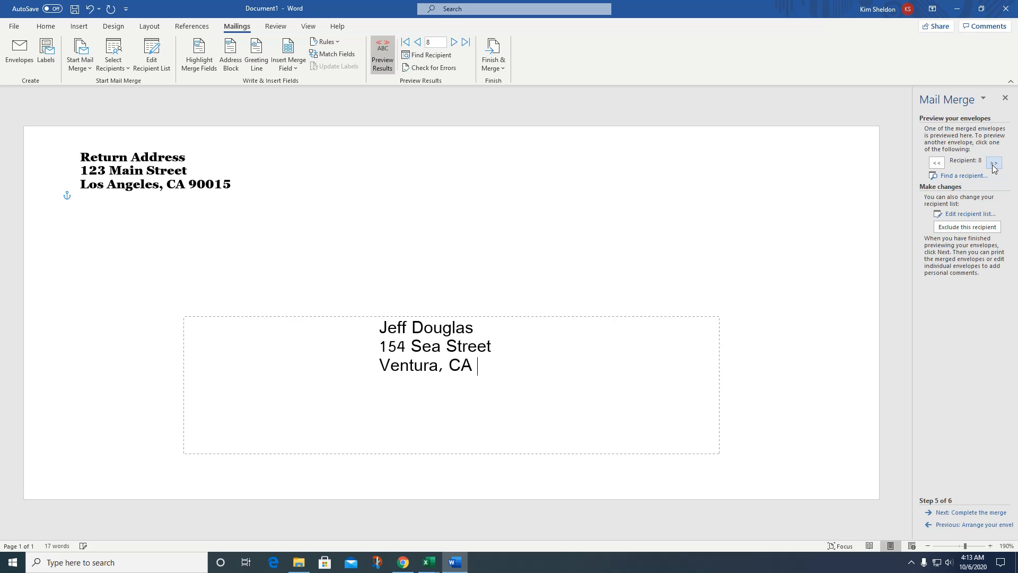
click(993, 164)
click(993, 163)
click(993, 164)
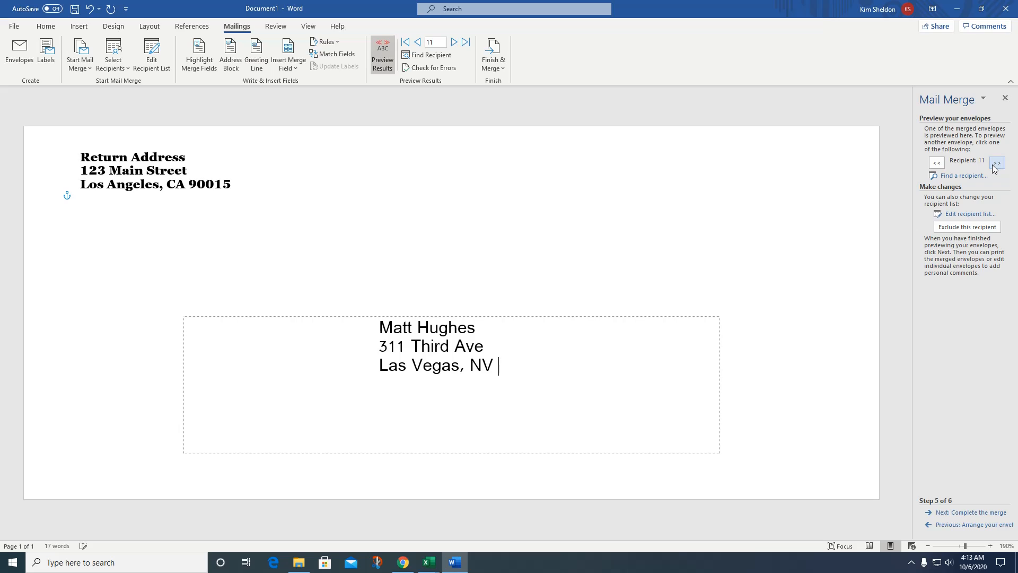
click(993, 163)
click(993, 163)
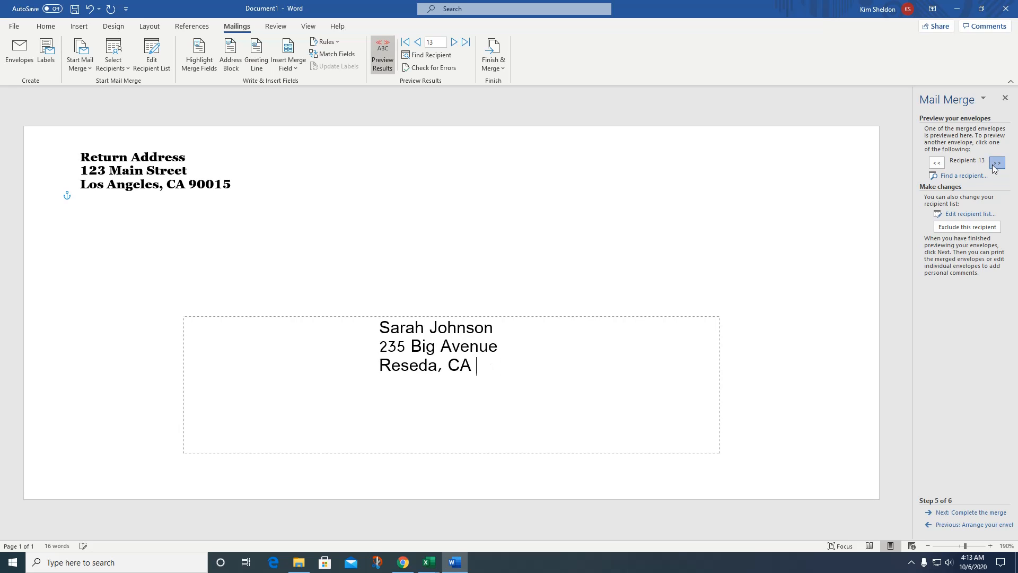
click(993, 163)
click(993, 163)
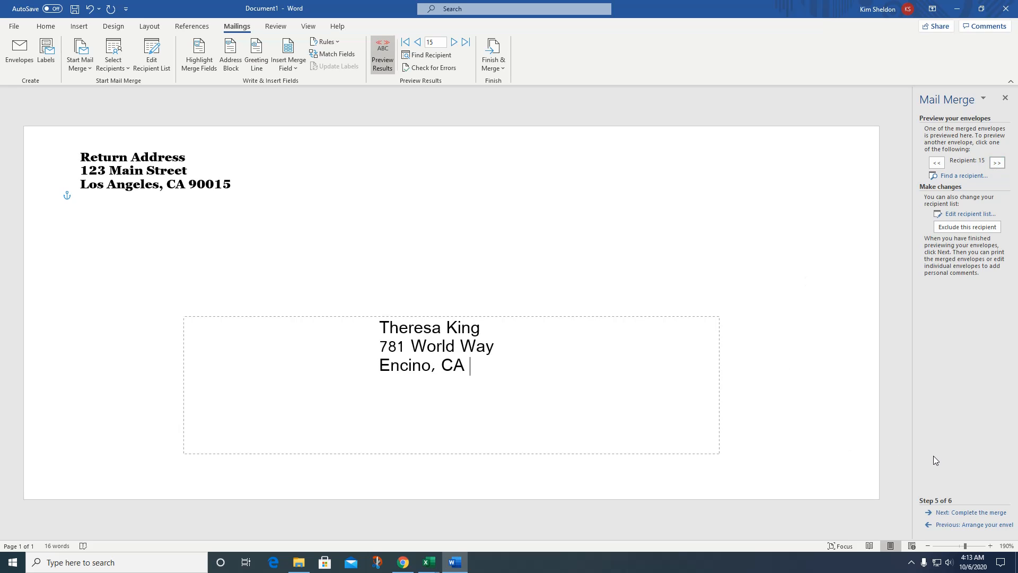
- Complete the merge by generating individual envelopes for all records in a new document, and look through the resulting pages
click(980, 513)
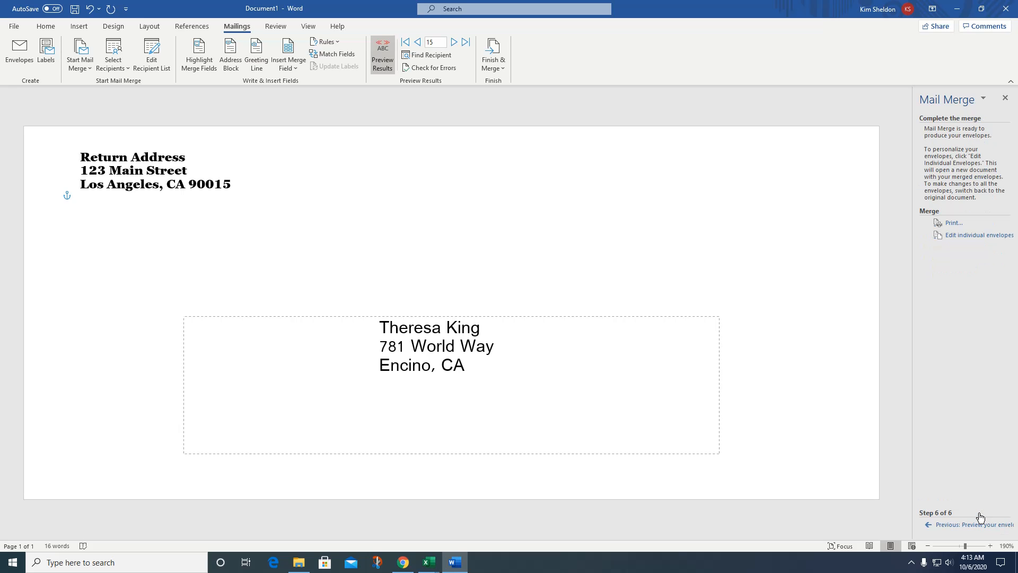
click(954, 240)
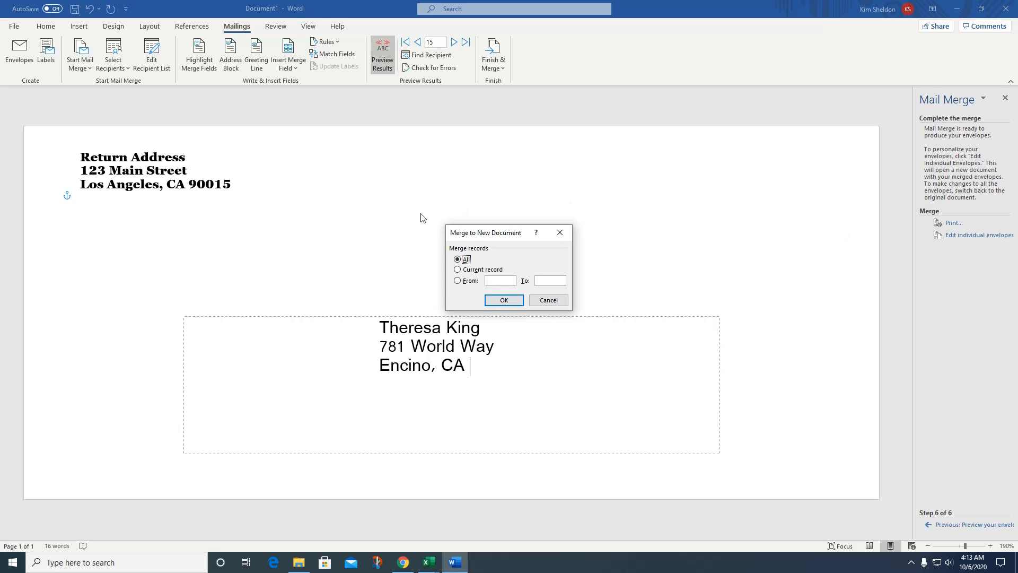
click(507, 300)
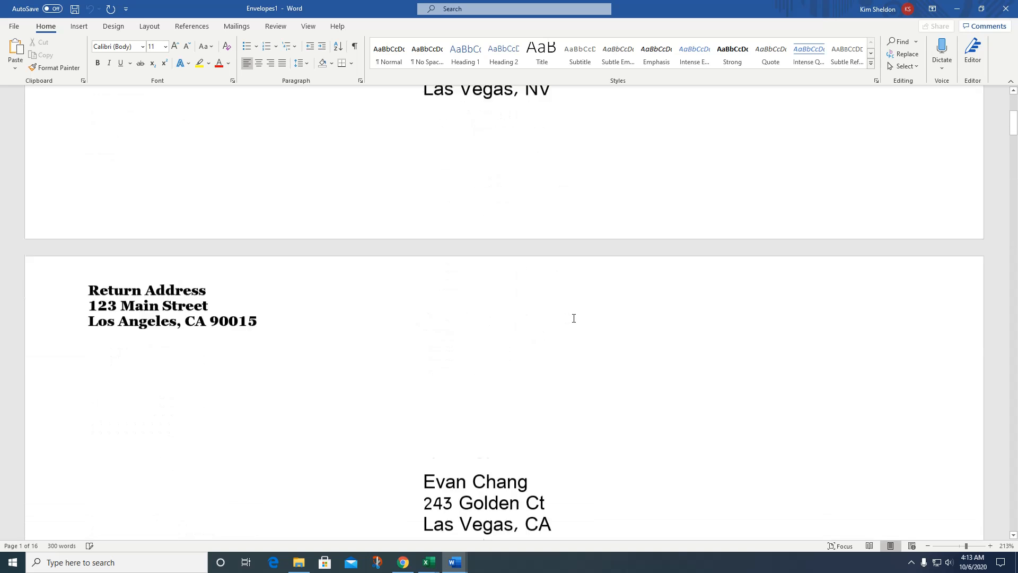
scroll(574, 318, down, 20)
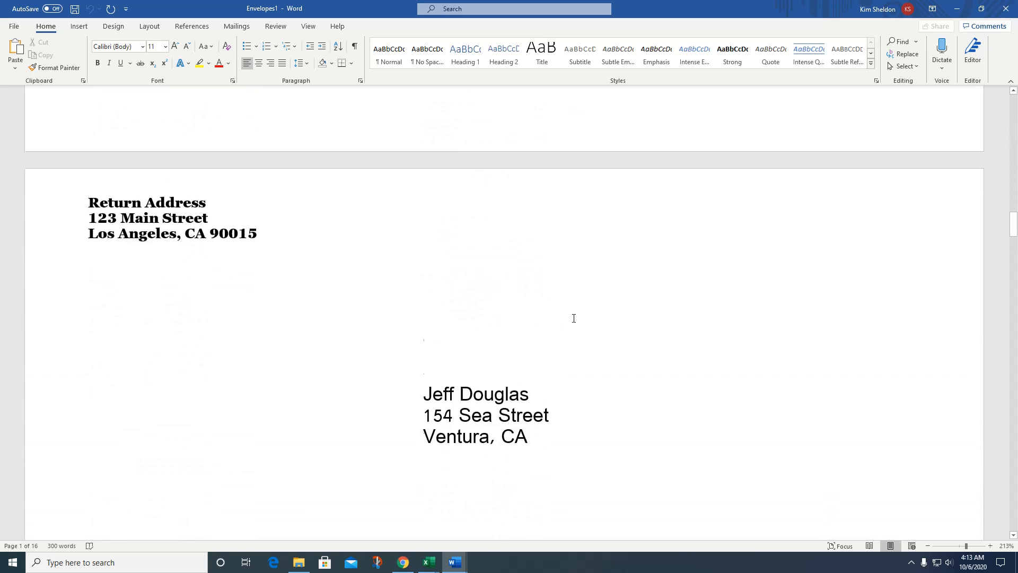
scroll(574, 318, up, 20)
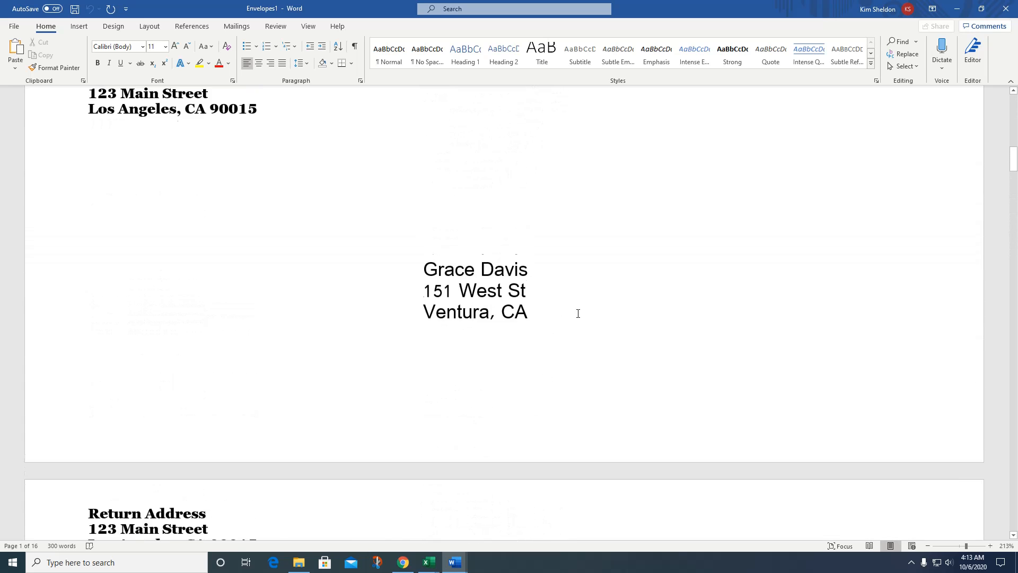
scroll(578, 313, up, 3)
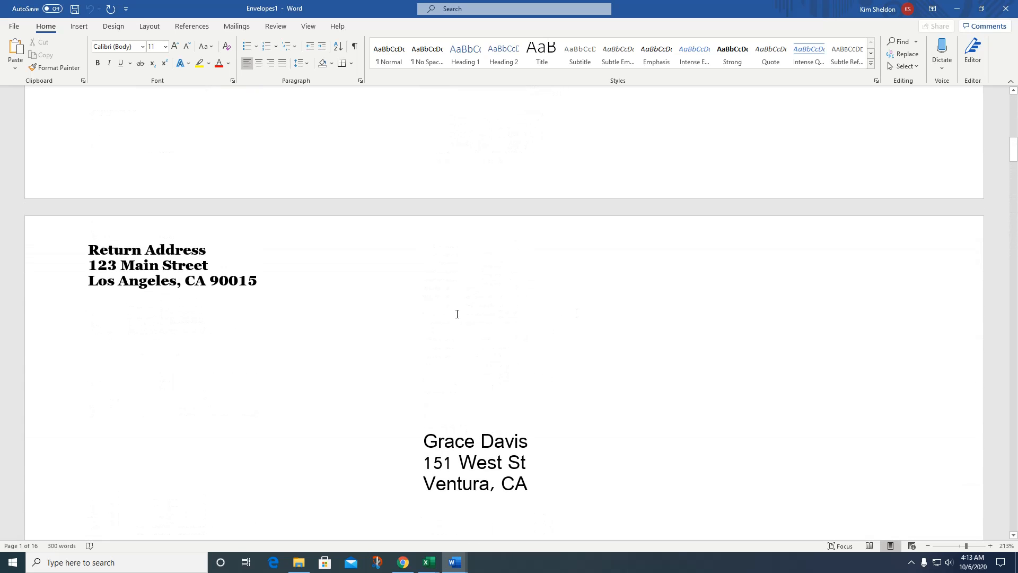
- Format all text in the merged envelopes document as bold red Gill Sans Nova
click(201, 268)
key(ctrl+a)
scroll(498, 360, up, 8)
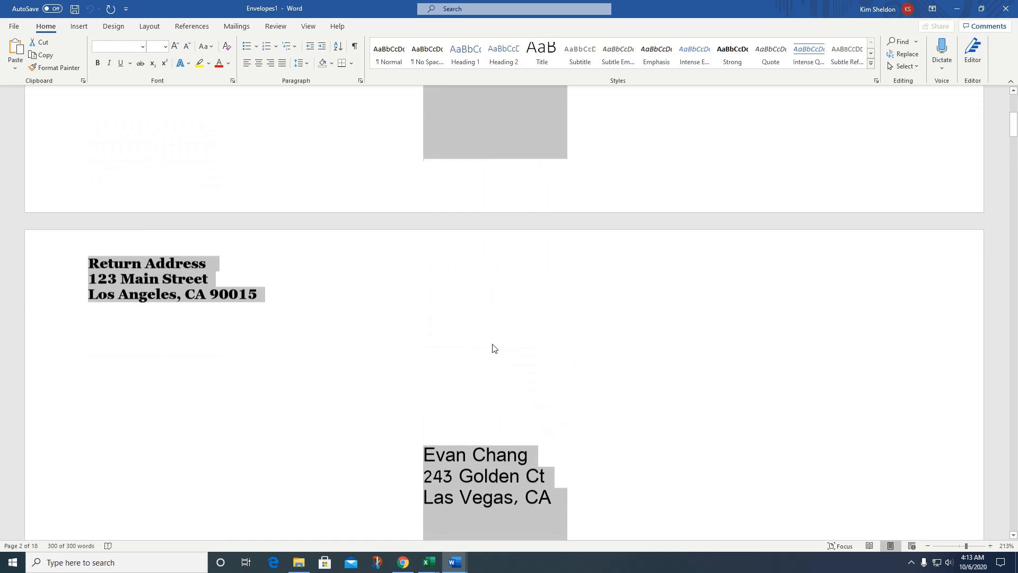
click(143, 46)
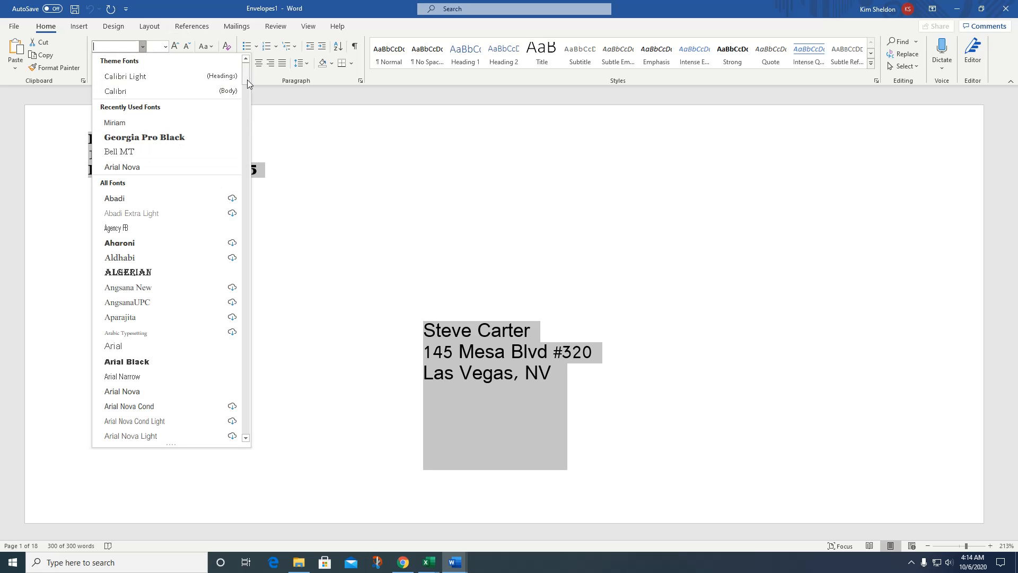
drag(248, 79, 253, 197)
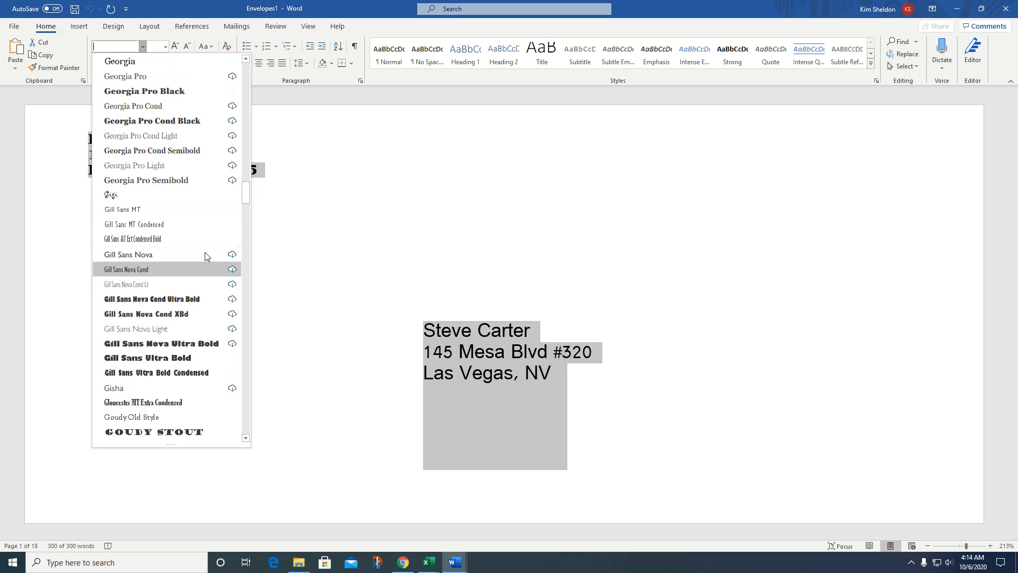
key(Escape)
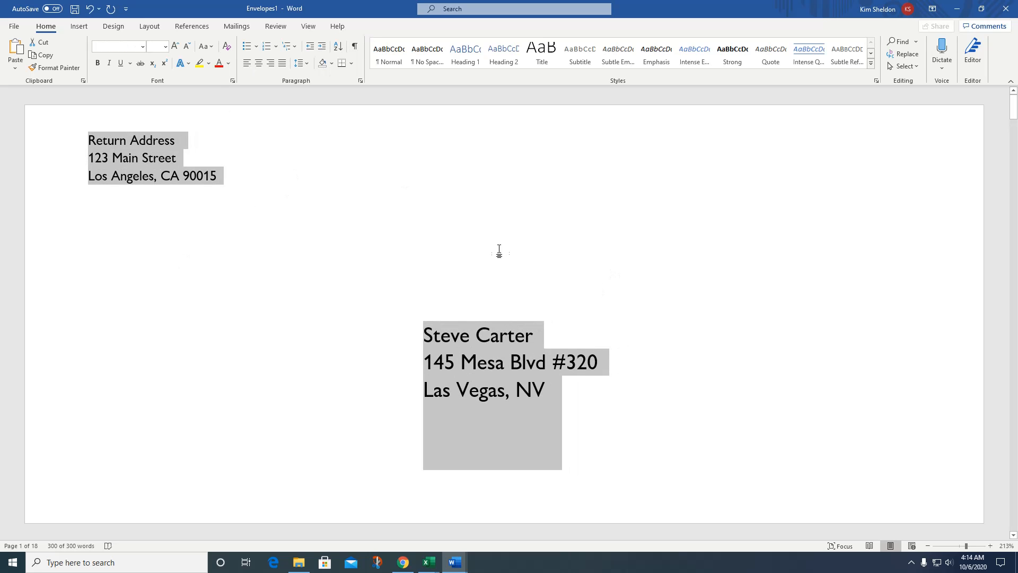
click(98, 63)
click(217, 63)
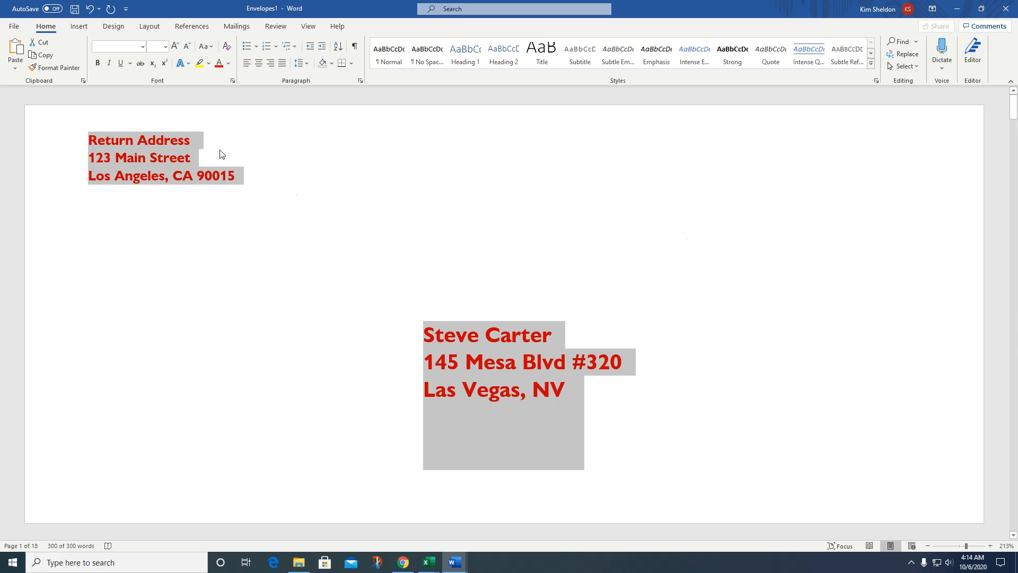
click(572, 302)
- Look over the reformatted envelopes and close both the merged document and the envelope main document without saving
scroll(832, 302, down, 5)
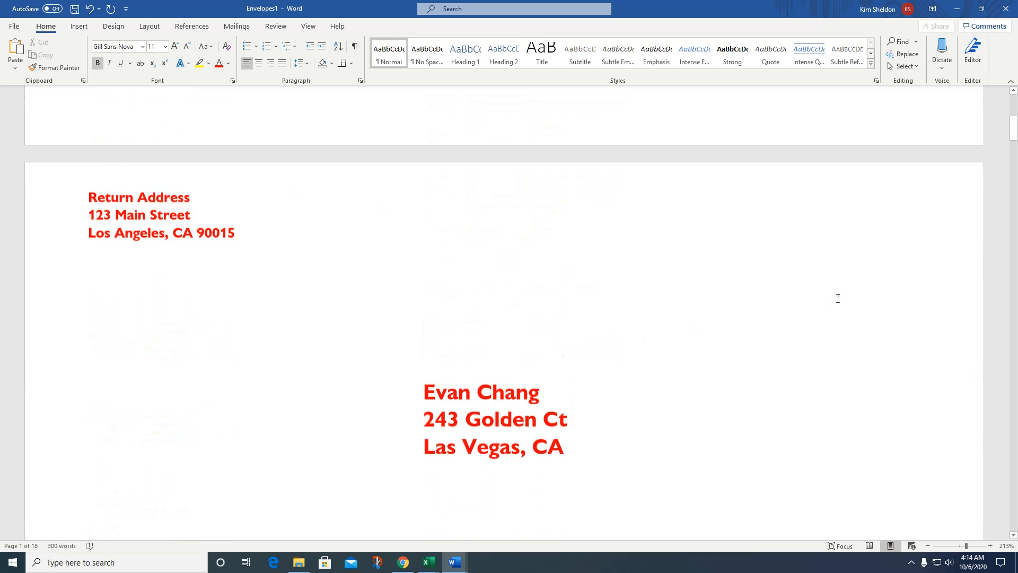
scroll(838, 299, down, 15)
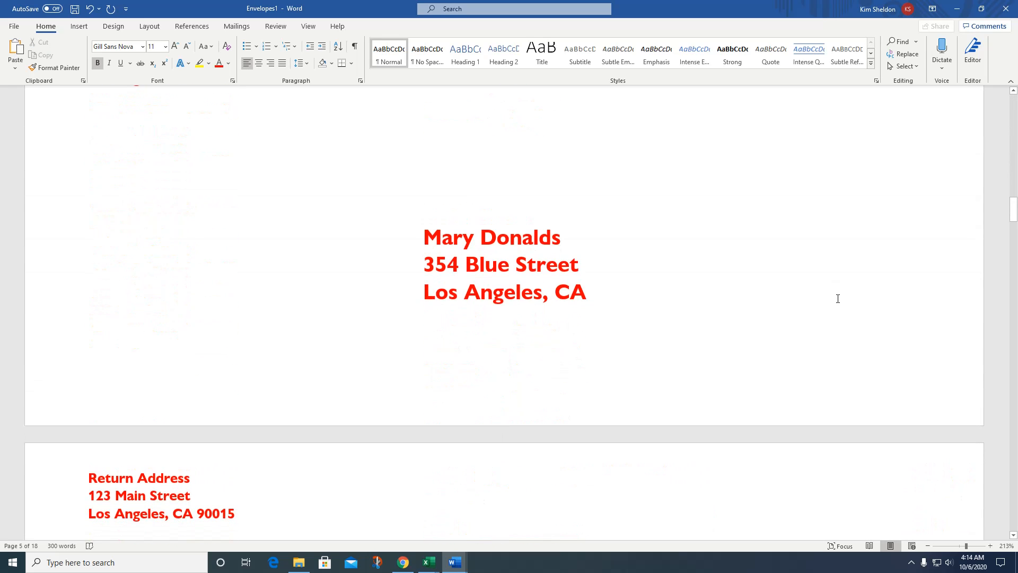
scroll(838, 299, down, 5)
scroll(838, 297, up, 15)
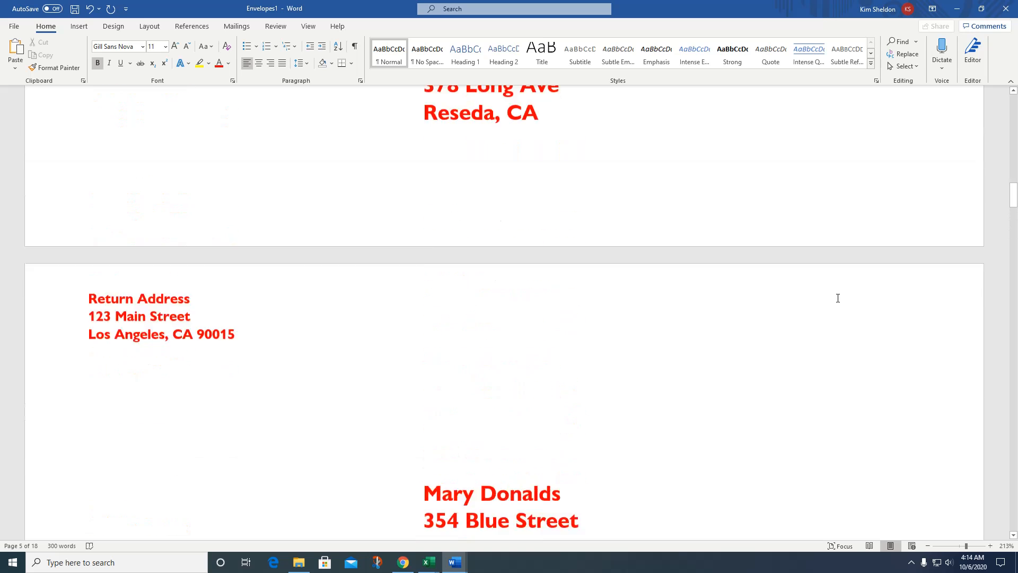
scroll(689, 195, up, 10)
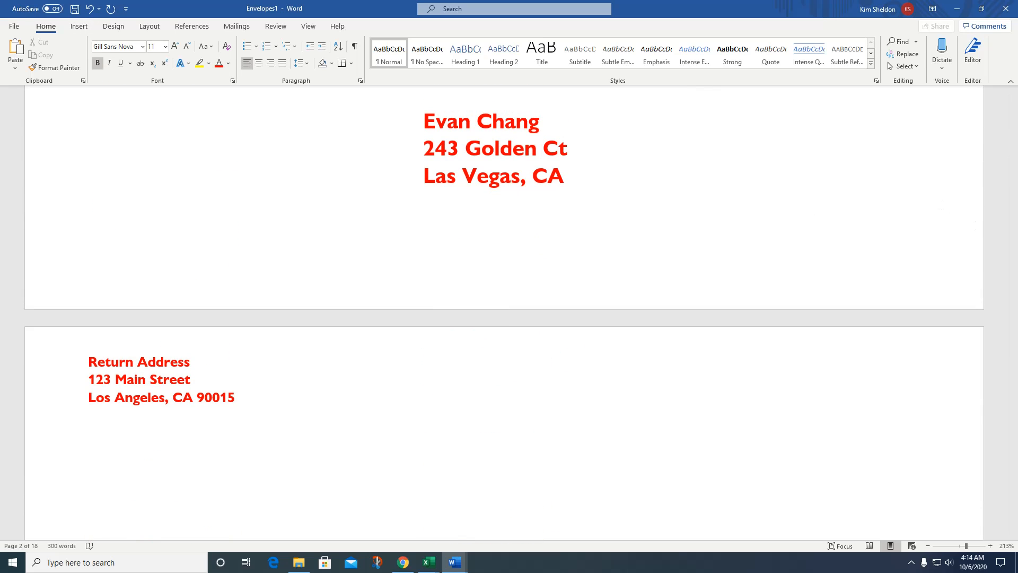
click(1007, 11)
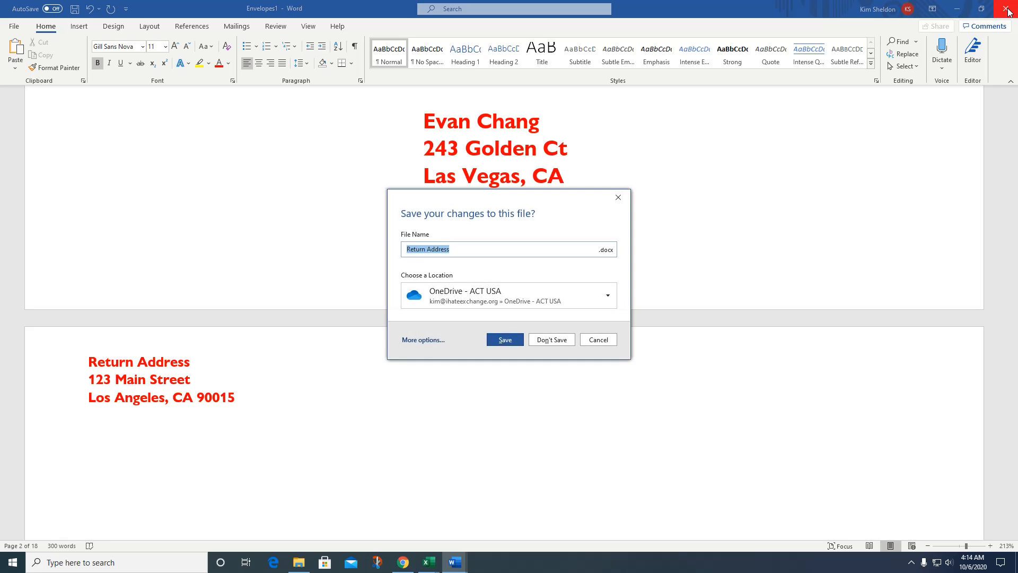
click(552, 340)
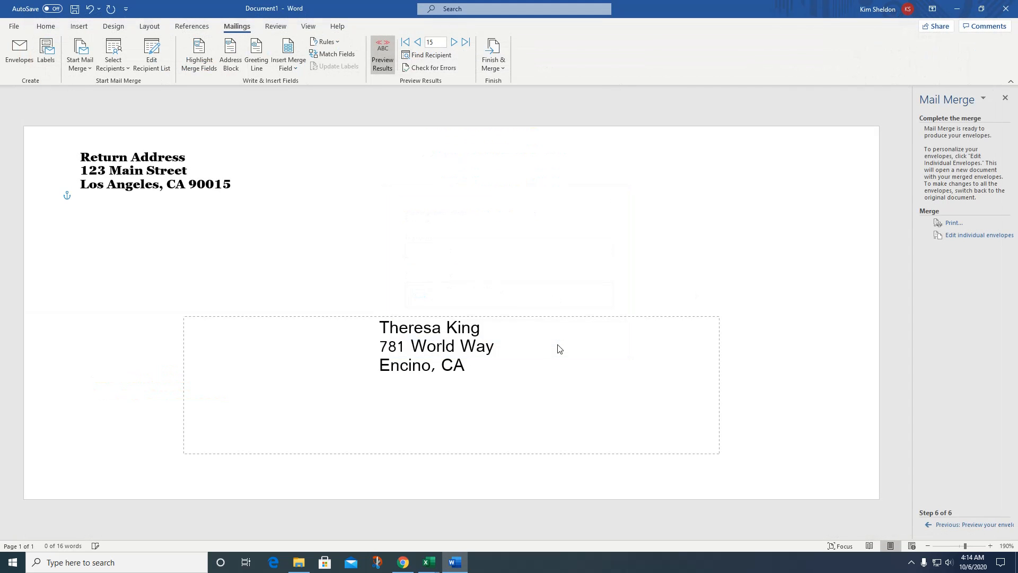
click(1005, 8)
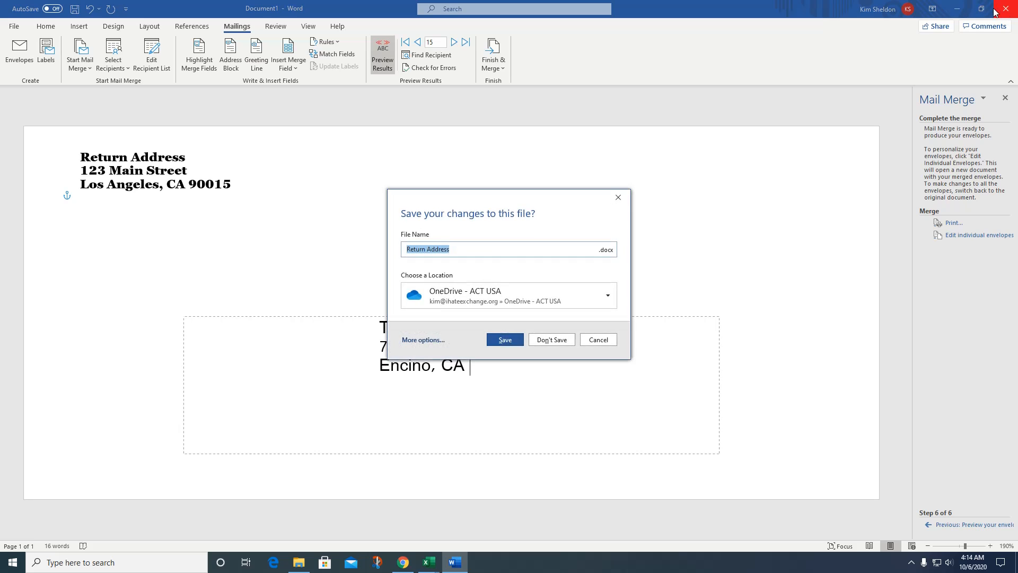
click(555, 343)
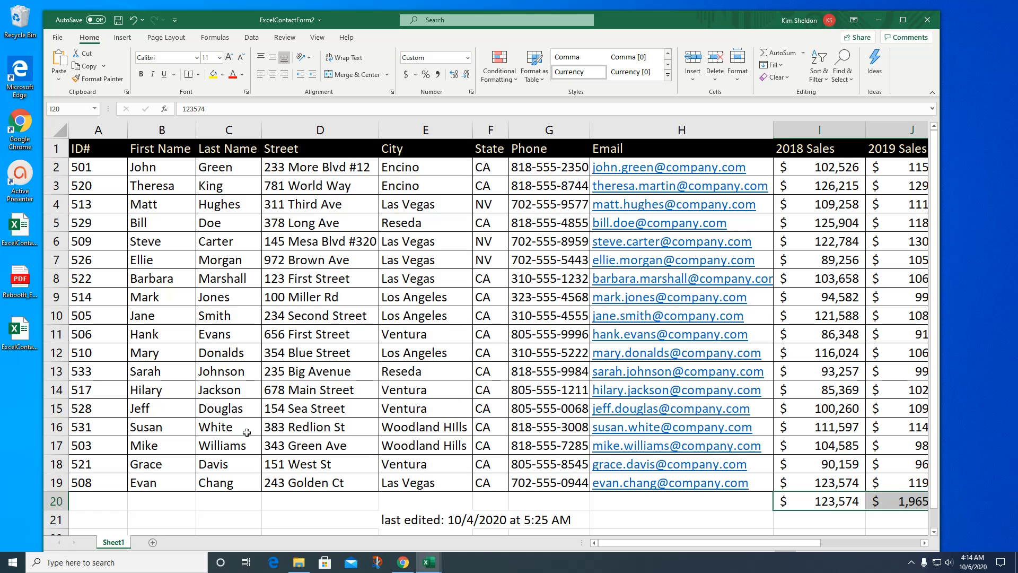
- Start Word with a new blank document and launch the Step-by-Step Mail Merge Wizard
click(15, 563)
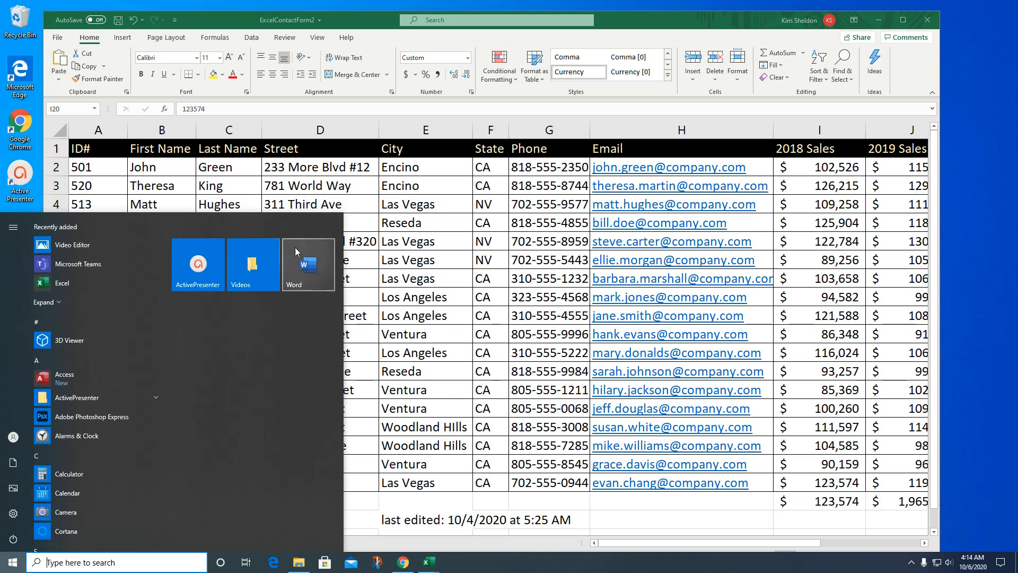
click(295, 269)
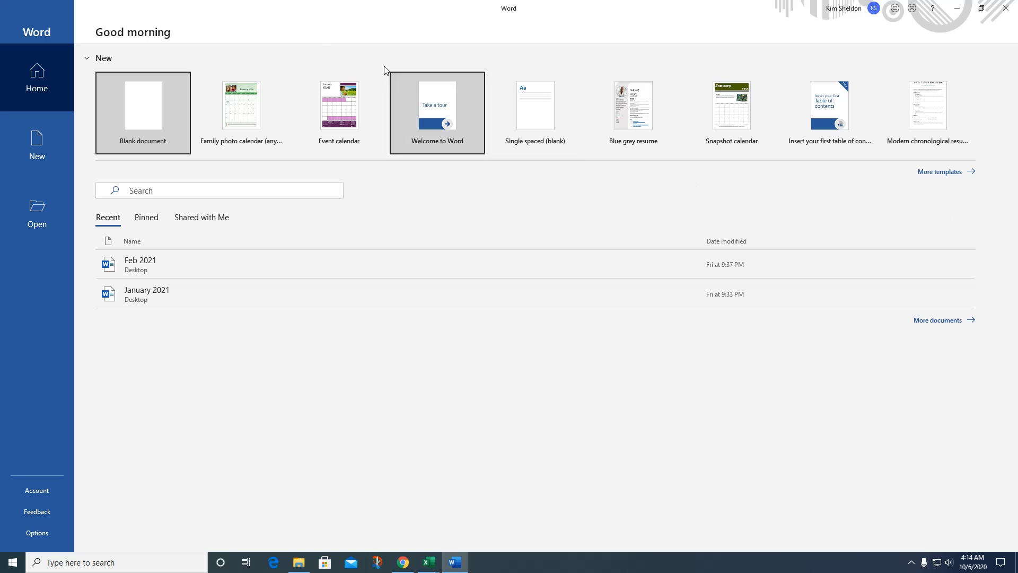
click(134, 118)
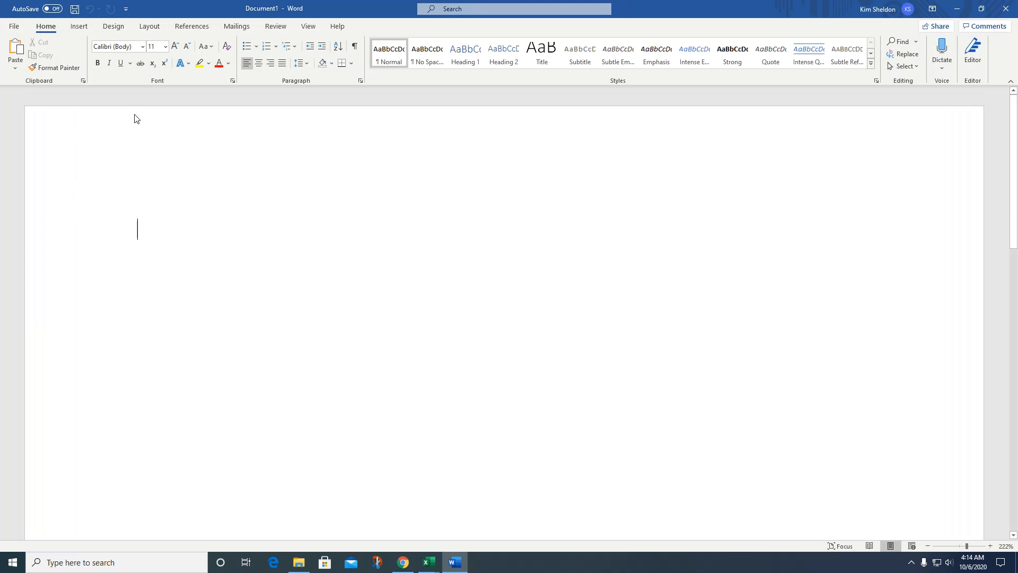
click(236, 26)
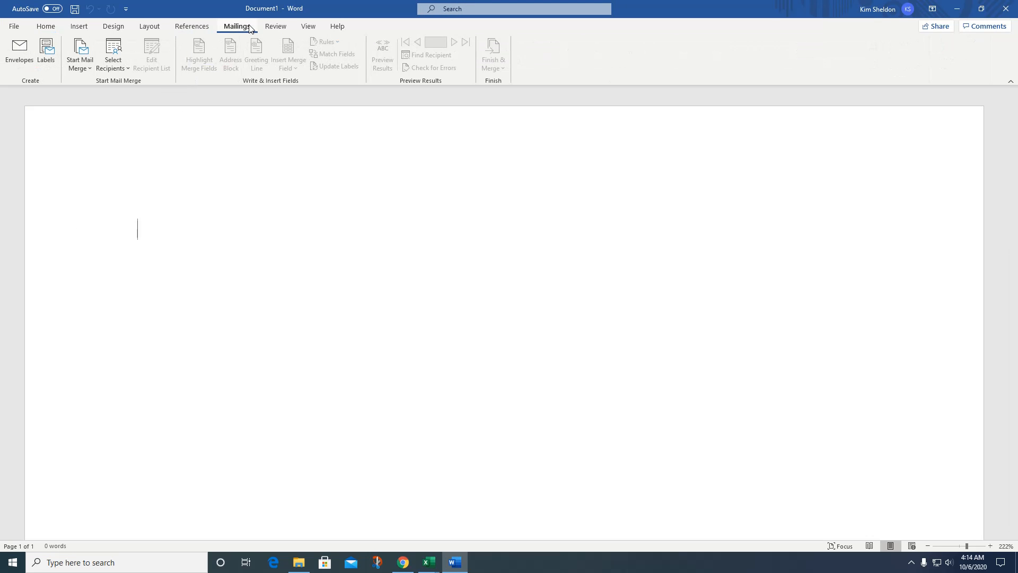
click(84, 67)
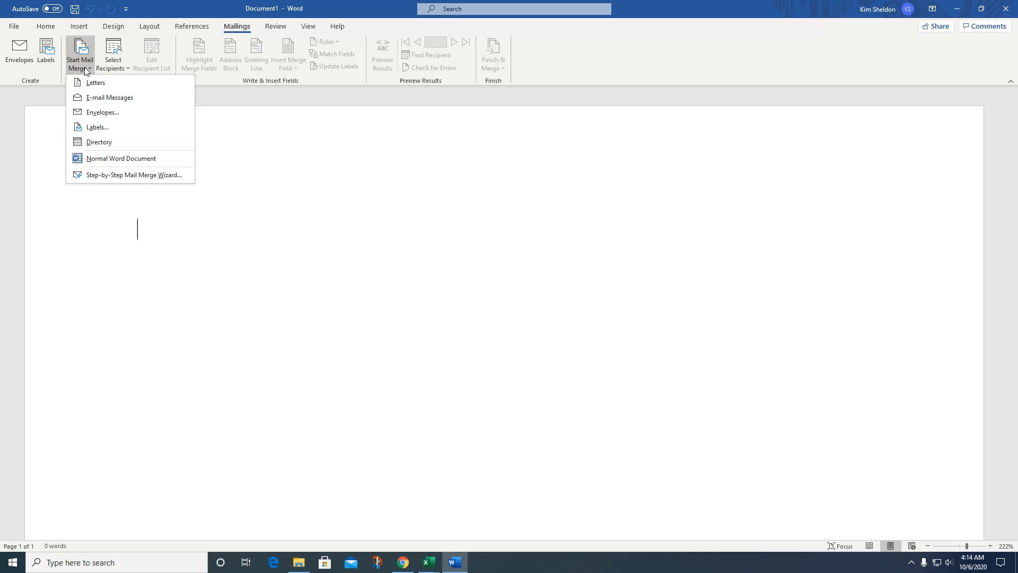
click(125, 176)
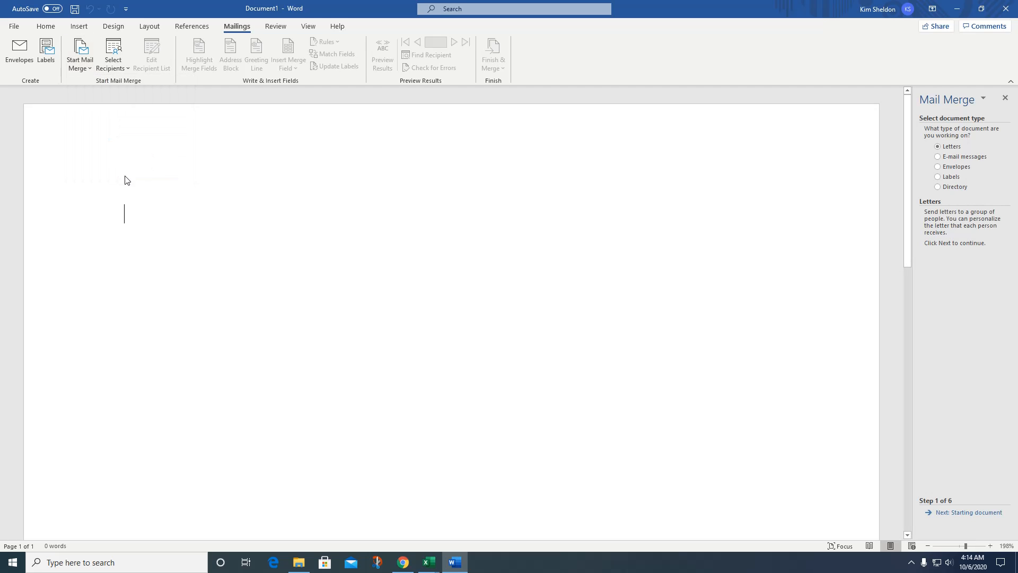
- Set the merge document type to Labels and select the Avery US Letter 8987 Address Labels product
click(938, 178)
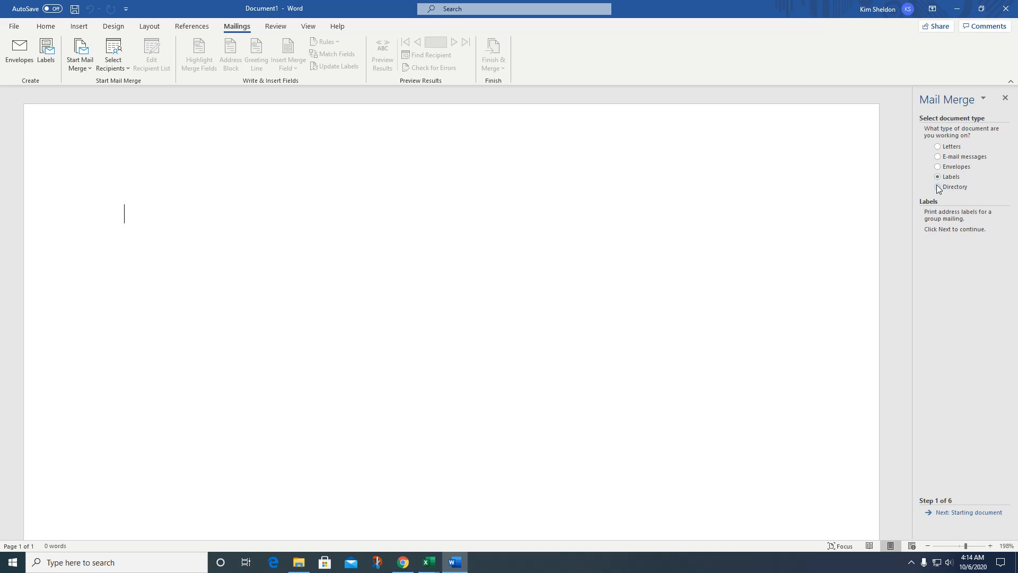
click(972, 516)
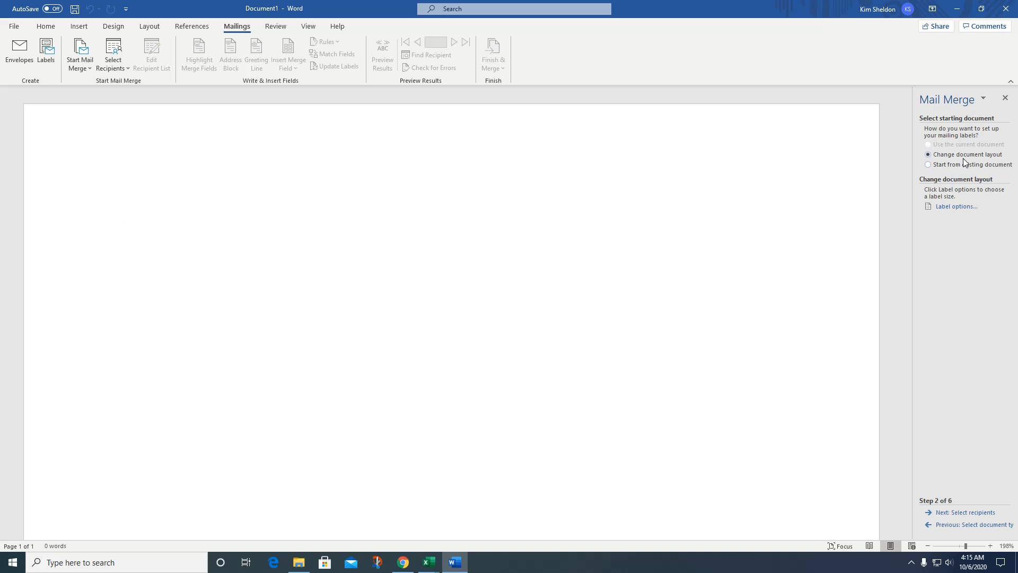
click(950, 212)
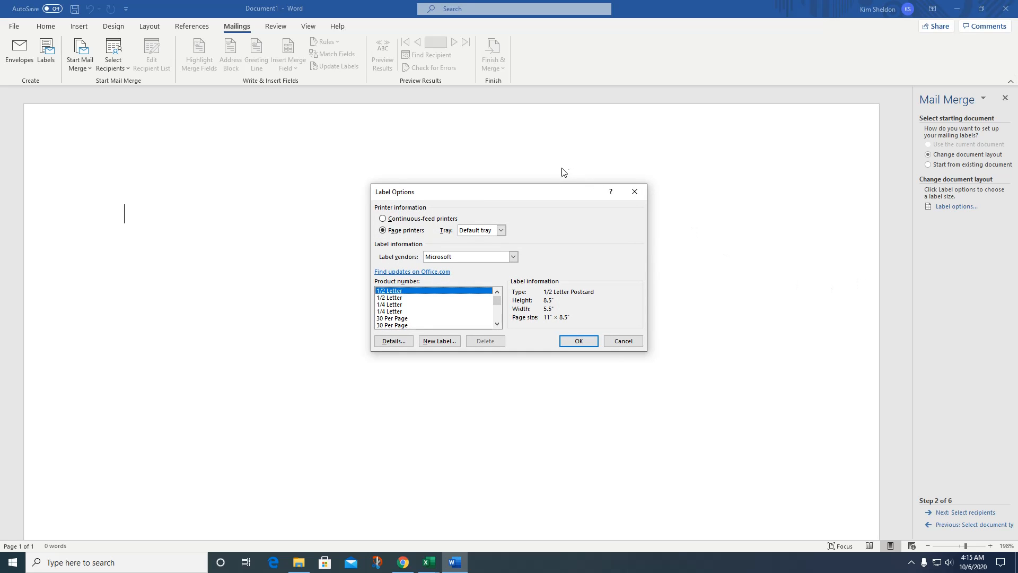
click(513, 257)
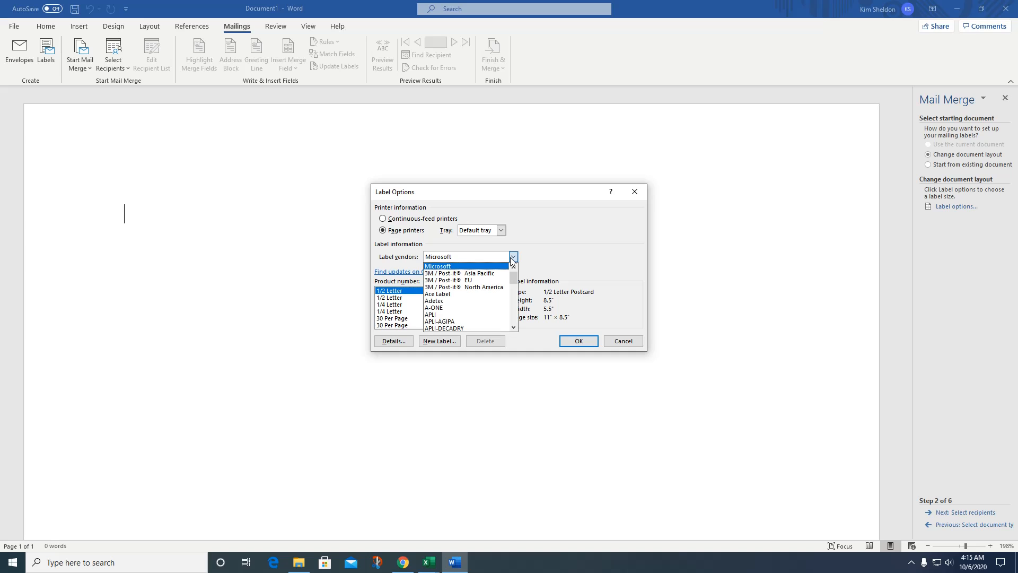
drag(515, 279, 517, 288)
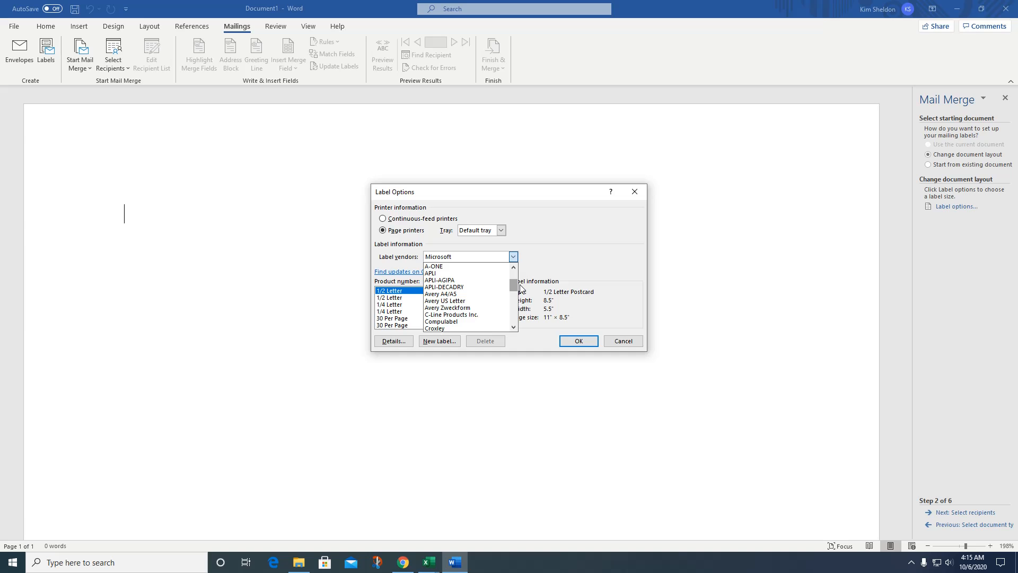
click(459, 302)
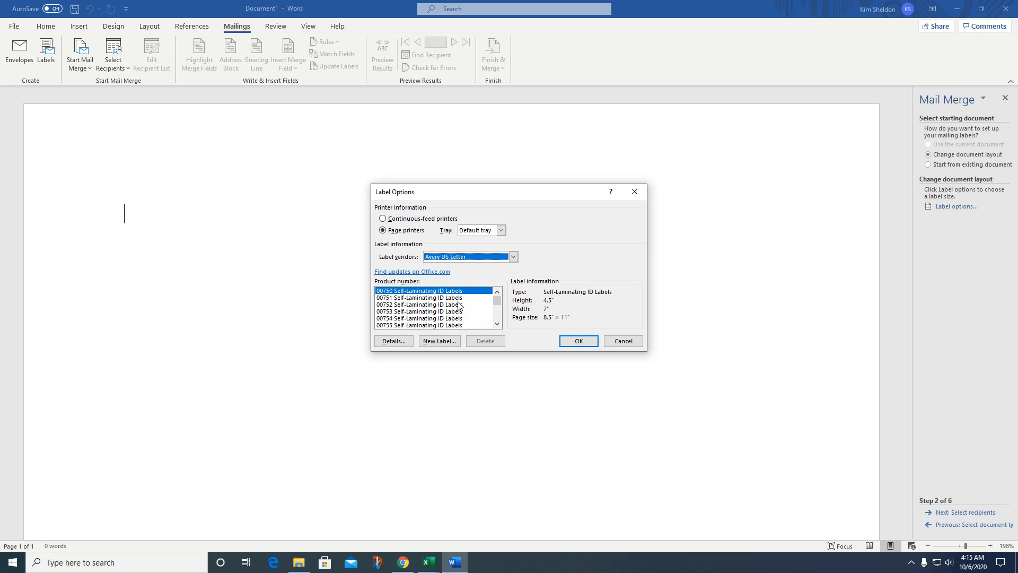
drag(495, 301, 472, 324)
click(433, 326)
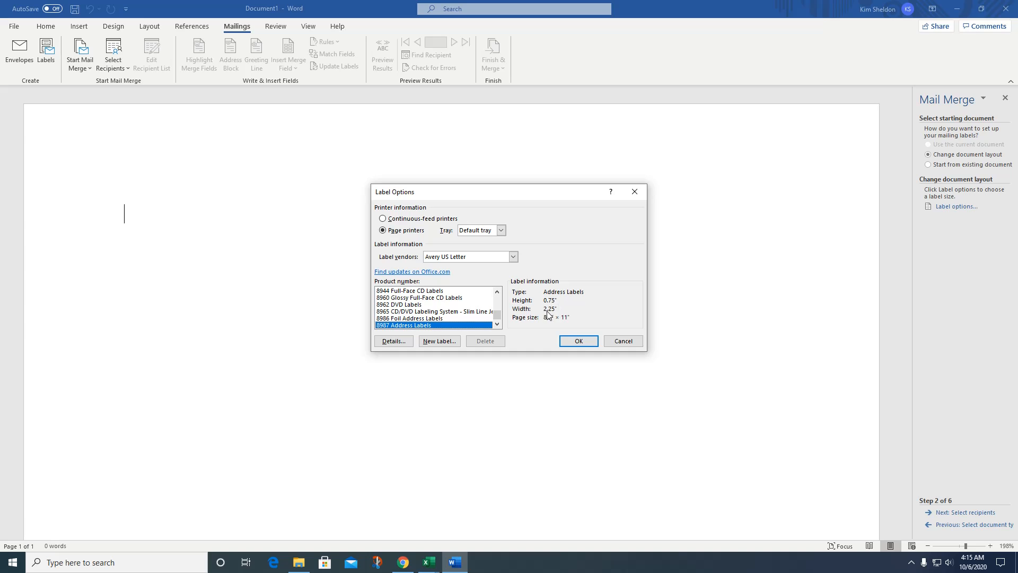
- Review the 8987 label's dimension details and apply its layout to the document
click(399, 343)
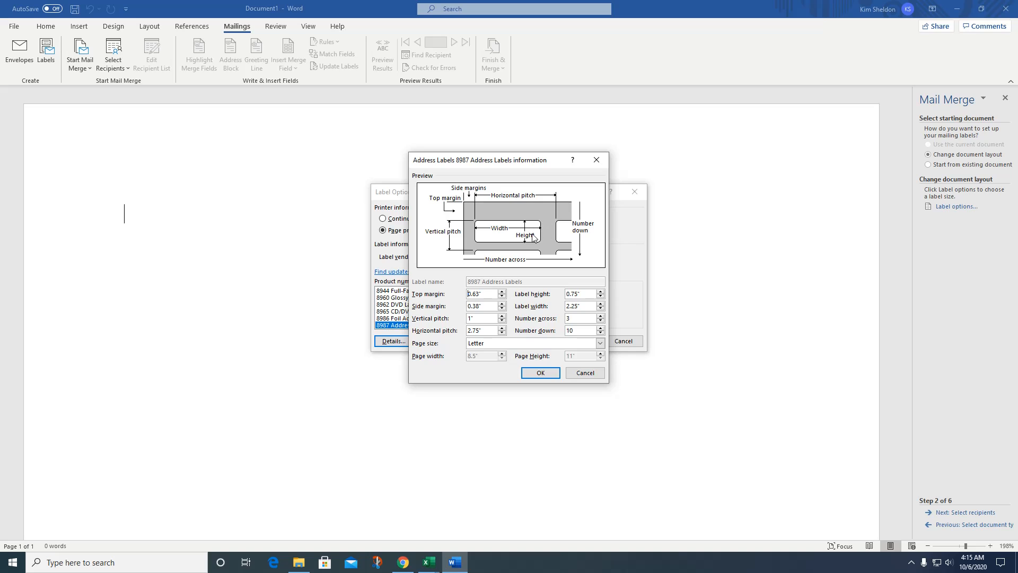
click(543, 375)
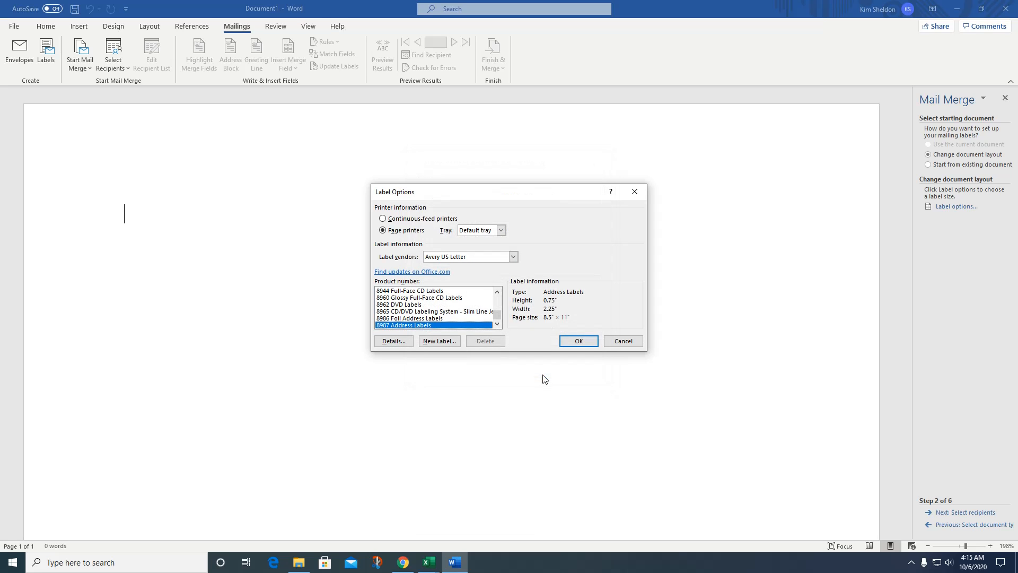
click(574, 346)
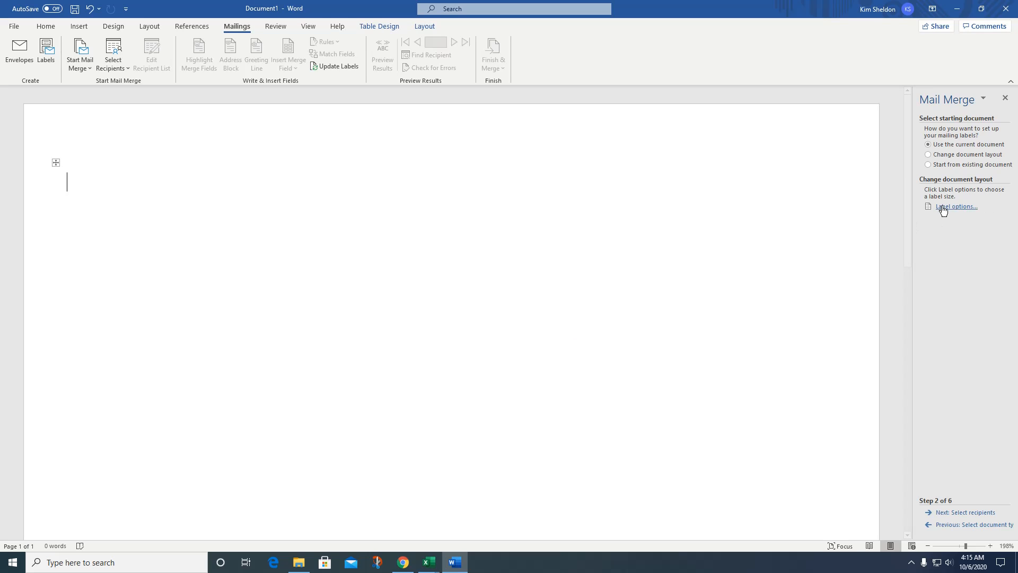
- Reopen the label options and reapply the Avery US Letter 8987 layout, accepting deletion of the document's current contents
click(970, 208)
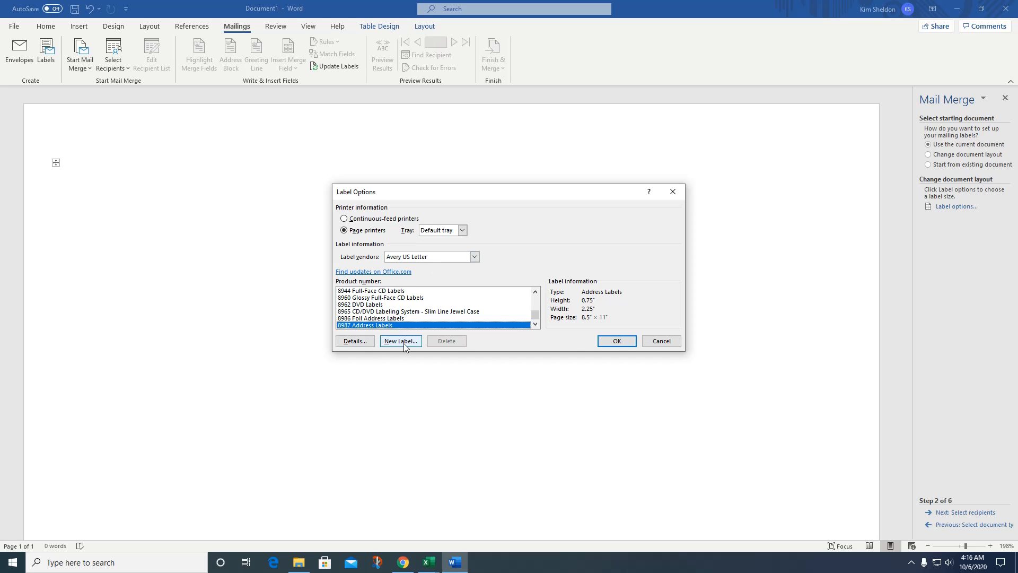
click(615, 344)
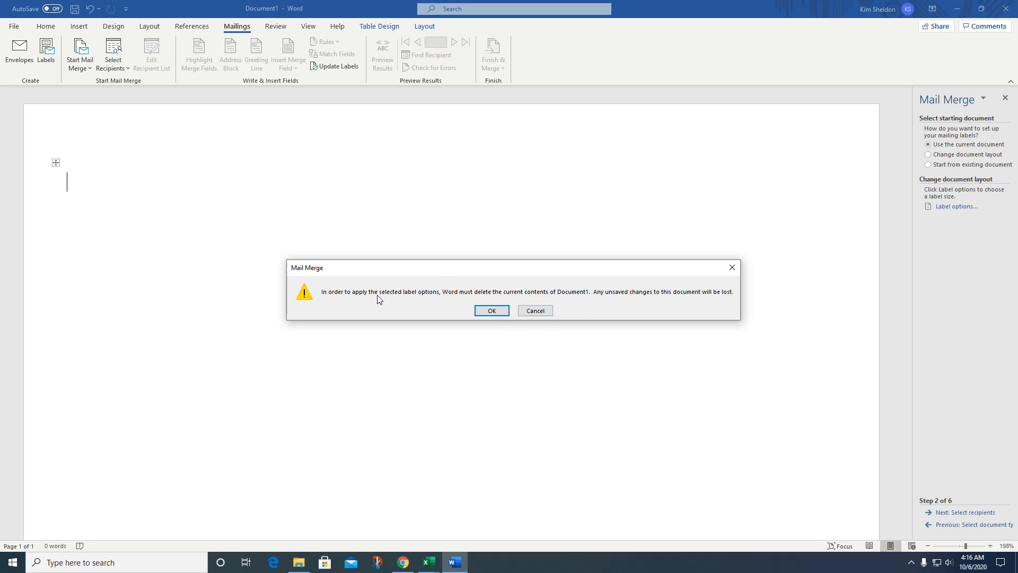
click(492, 312)
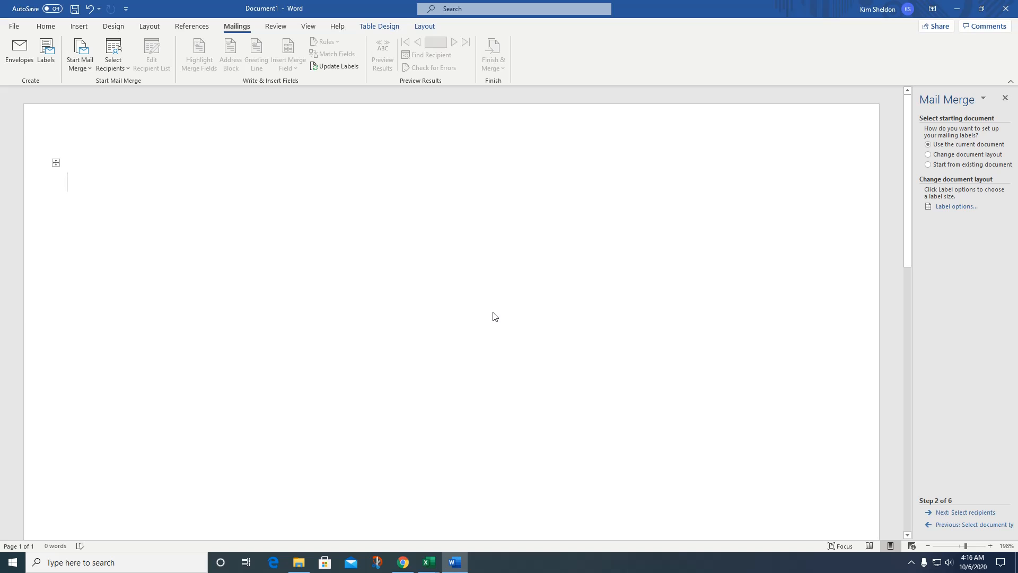
- Use Sheet1$ of the ExcelContactForm2.xlsx workbook on the Desktop as the existing recipient list, with column headers in the first row
click(964, 512)
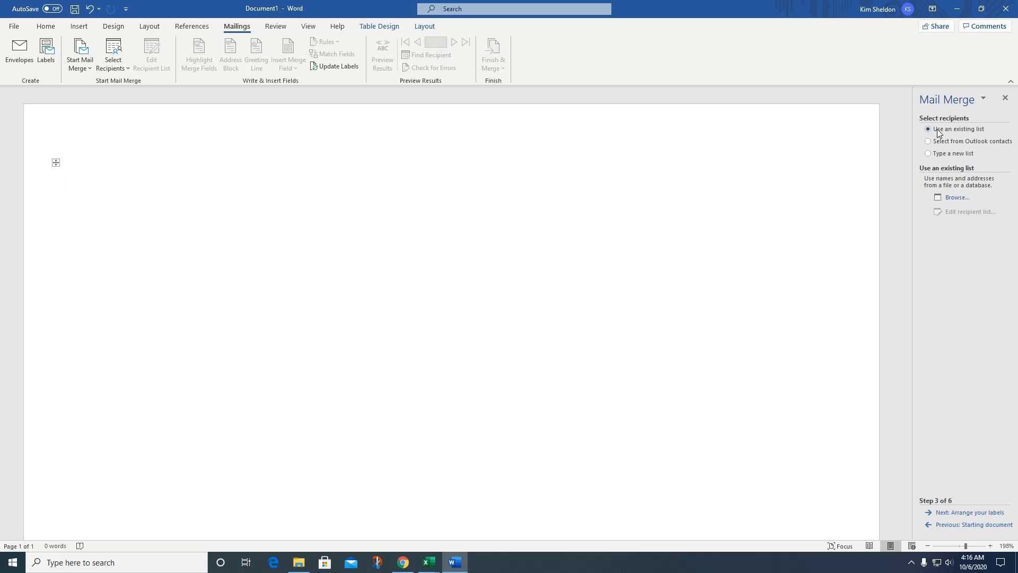
click(957, 197)
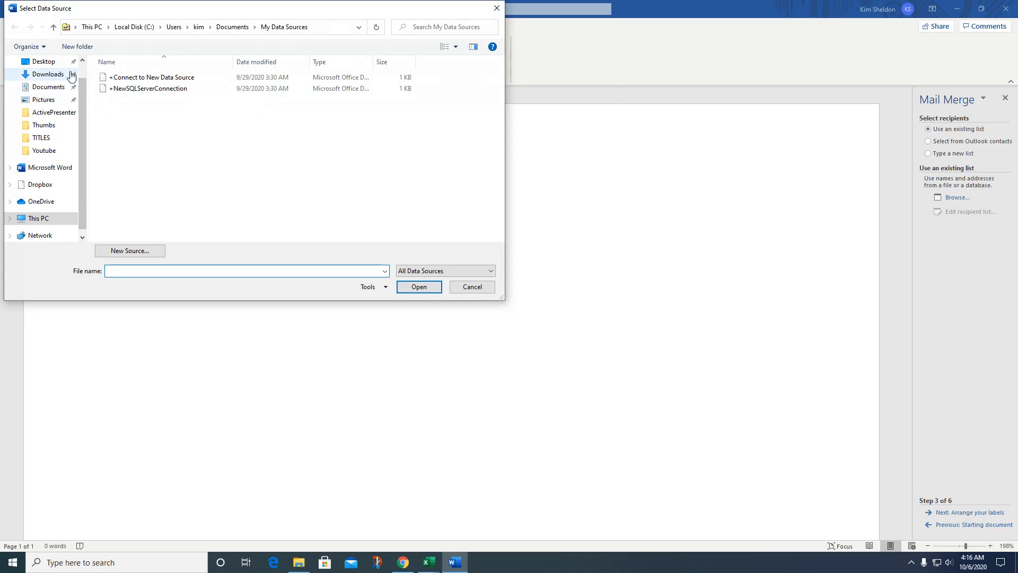
click(43, 61)
double_click(123, 91)
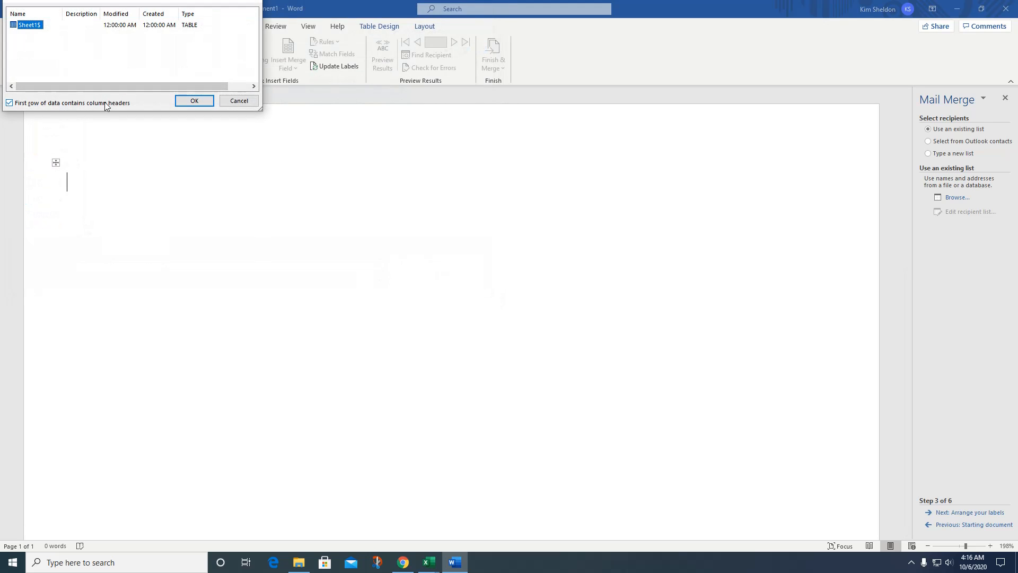
click(191, 102)
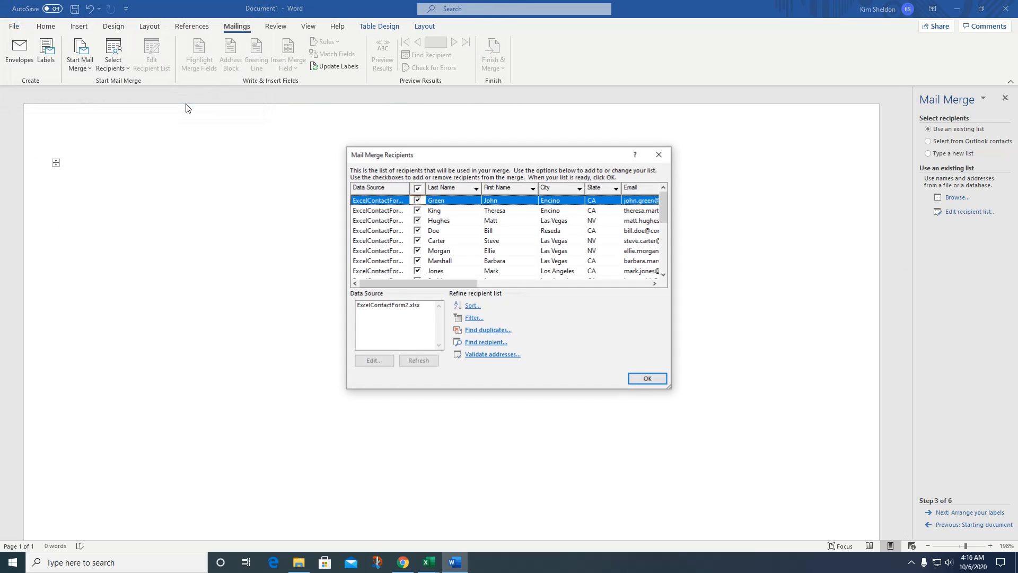
- Sort the mail merge recipients by Last Name in ascending order
click(473, 306)
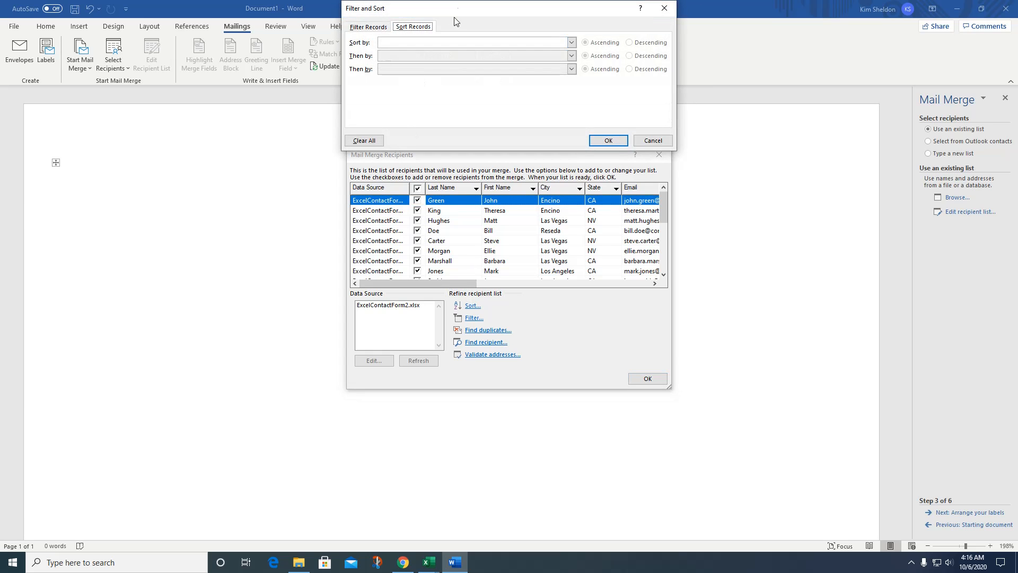
click(571, 43)
click(424, 79)
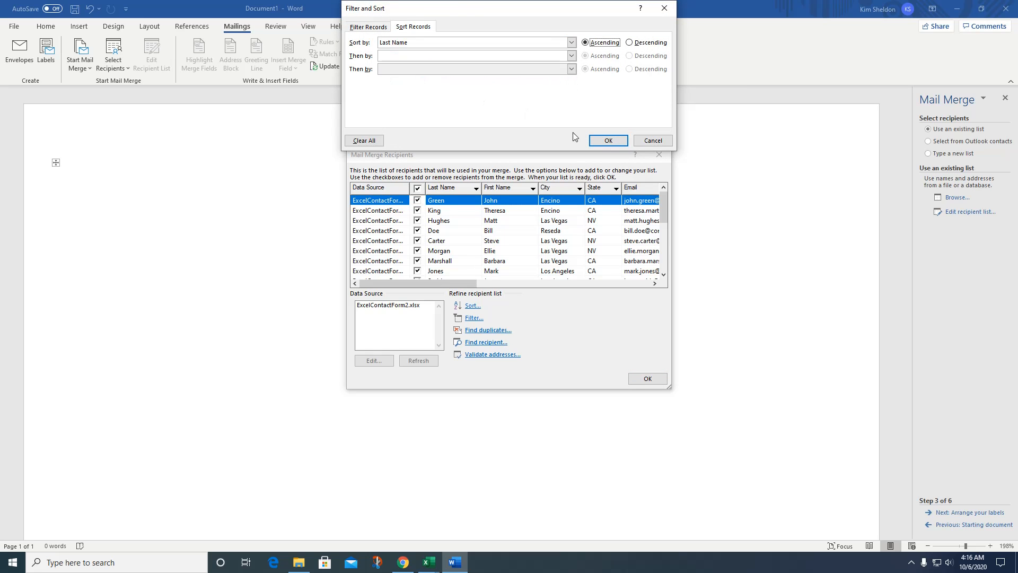
click(609, 140)
- Exclude the blank record and the "last edited" record from the merge and accept the recipient list
click(417, 200)
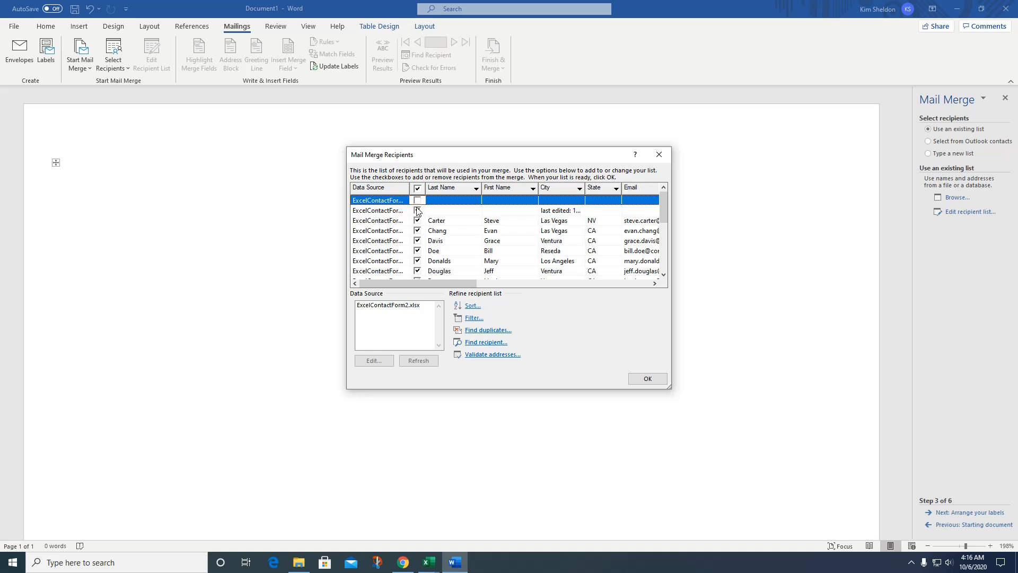
click(418, 211)
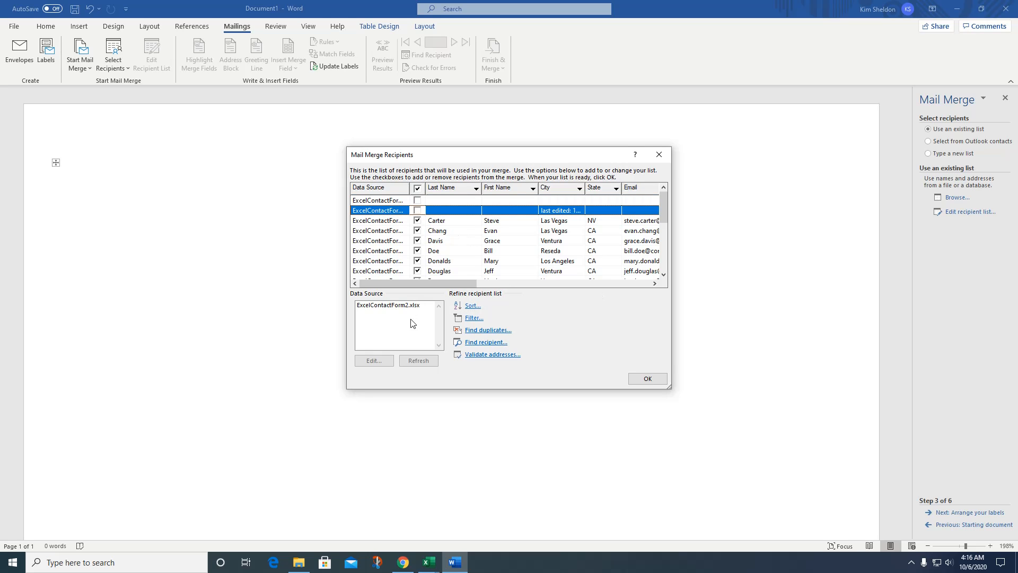
click(647, 378)
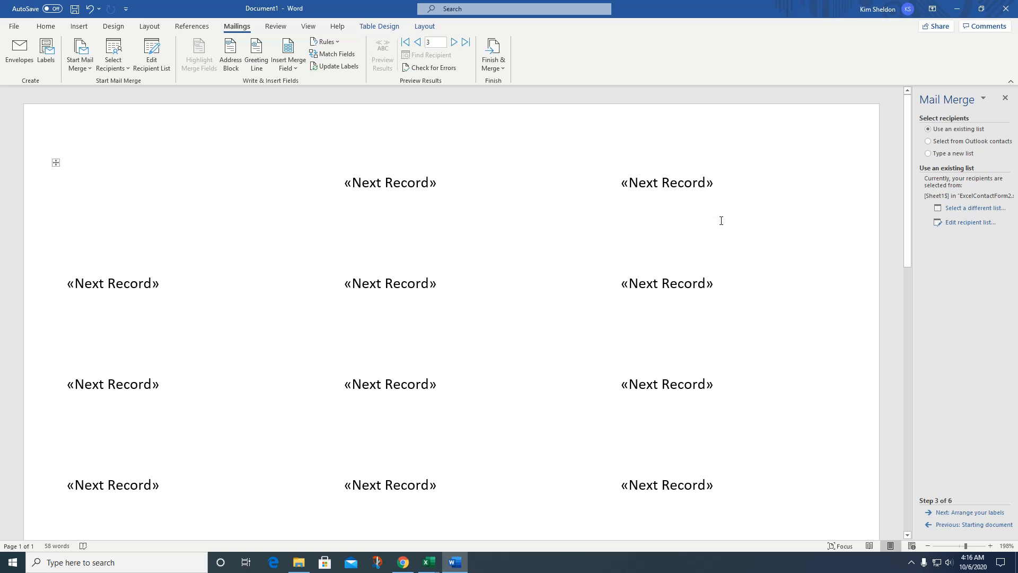
- Advance to arranging the labels and insert the First Name and Last Name fields, separated by a space, in the first label
click(963, 512)
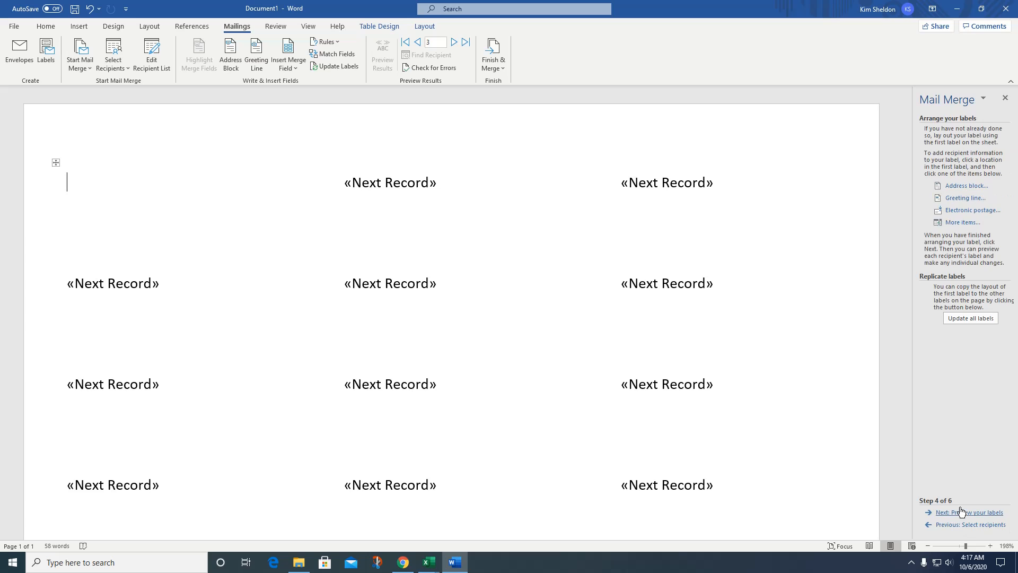
click(964, 223)
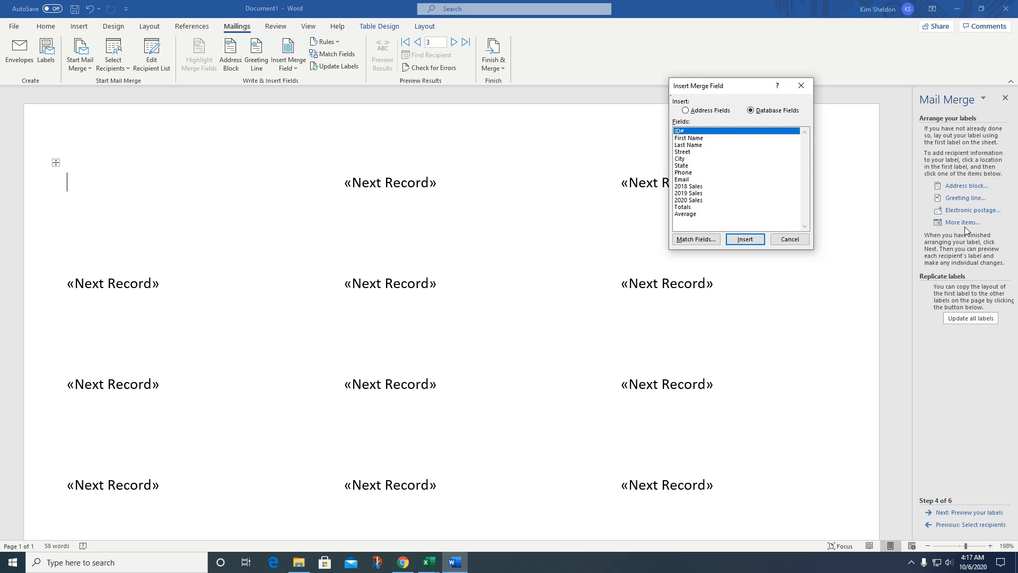
click(685, 139)
click(737, 239)
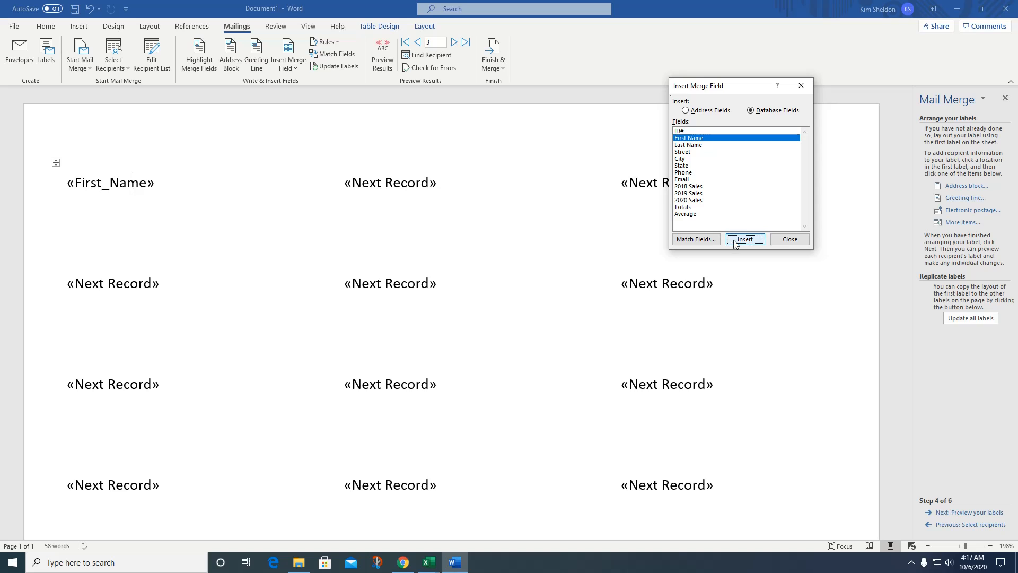
click(789, 239)
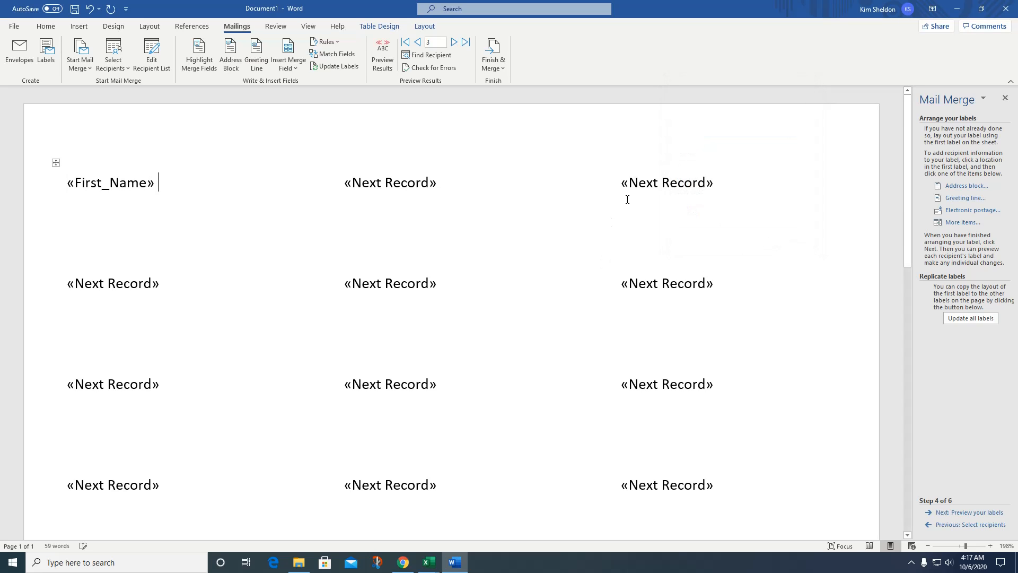
click(962, 222)
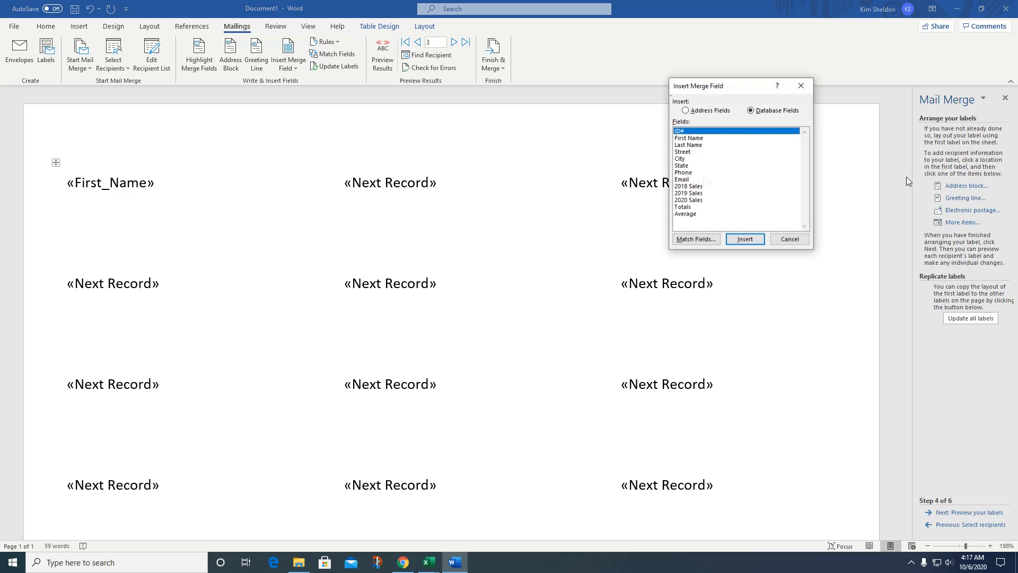
click(691, 147)
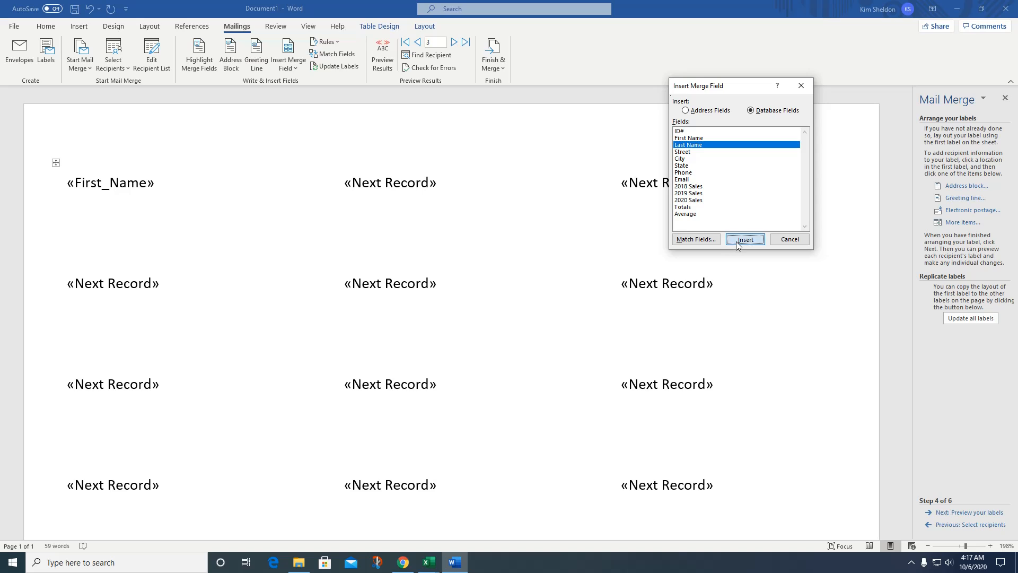
click(734, 242)
click(789, 239)
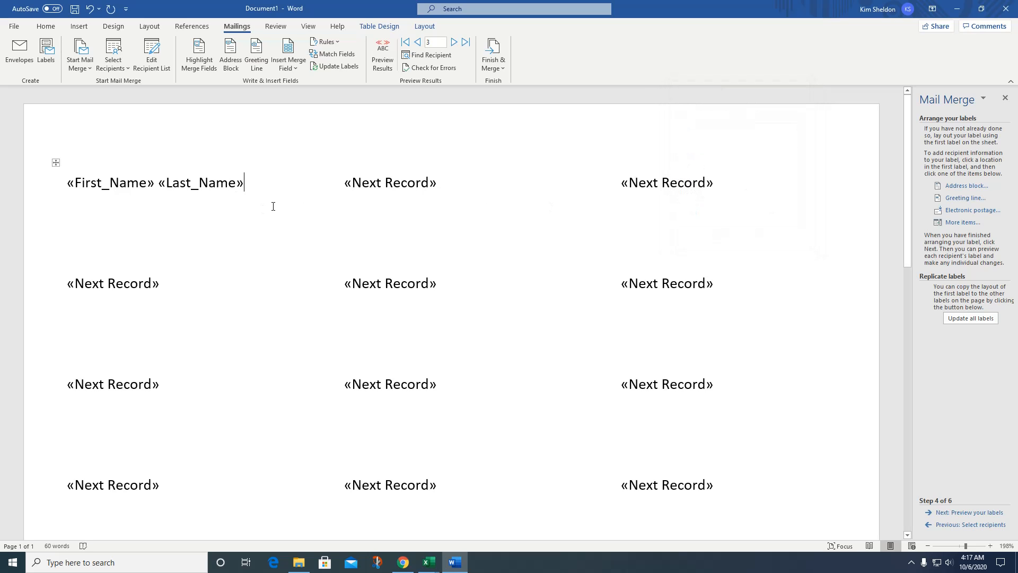
- Insert the Street merge field on a new line below the name in the first label
key(Return)
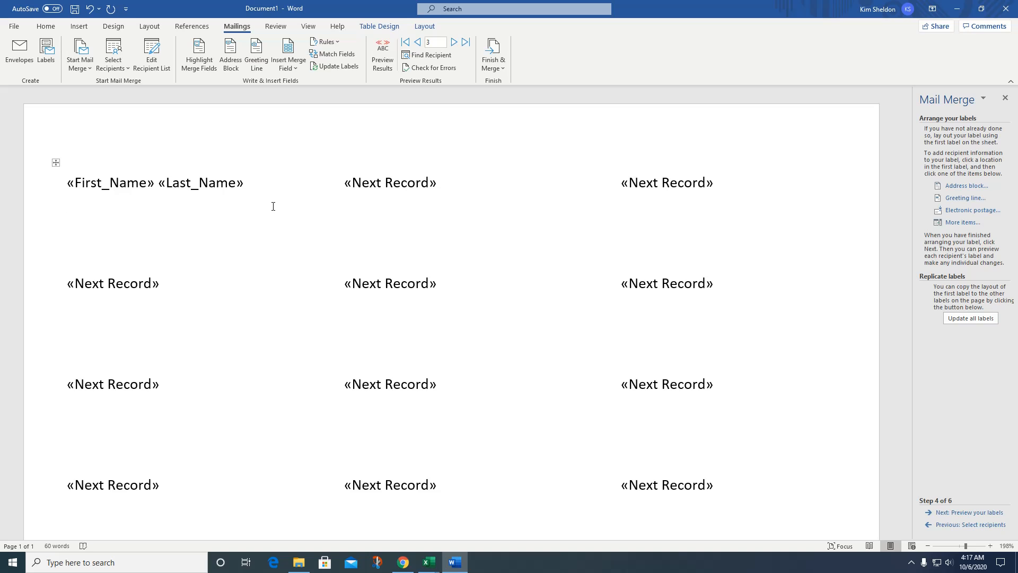
click(963, 222)
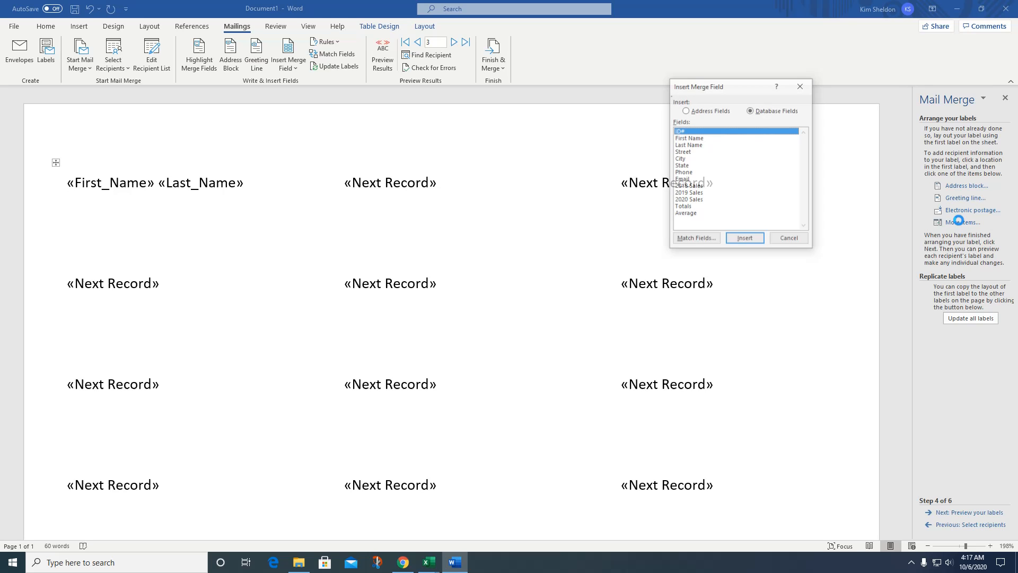
click(687, 153)
click(745, 239)
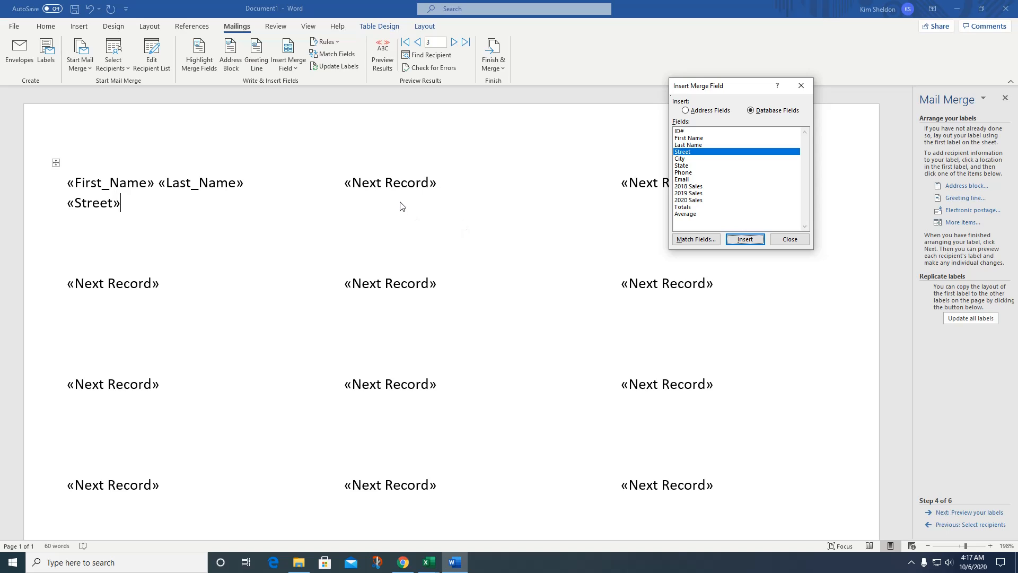
key(Return)
key(Return)
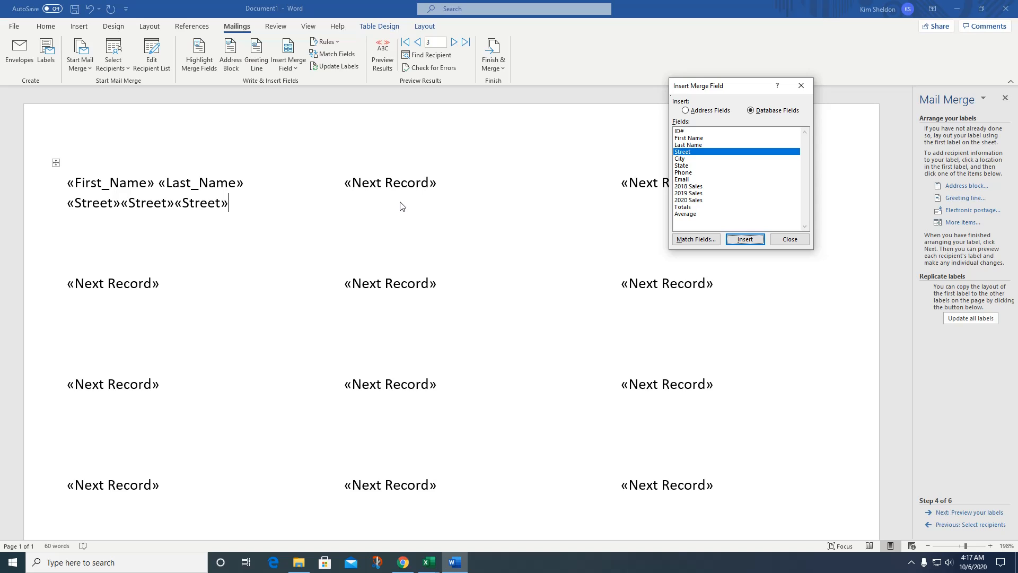
click(790, 239)
- Delete the two duplicate Street fields from the first label, keeping a single Street field
key(shift+Left)
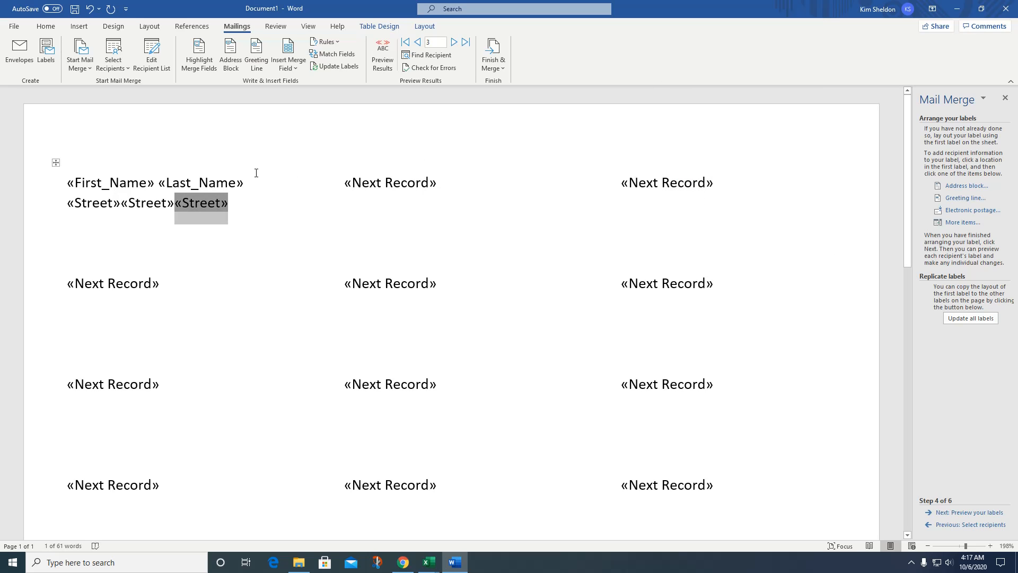
key(BackSpace)
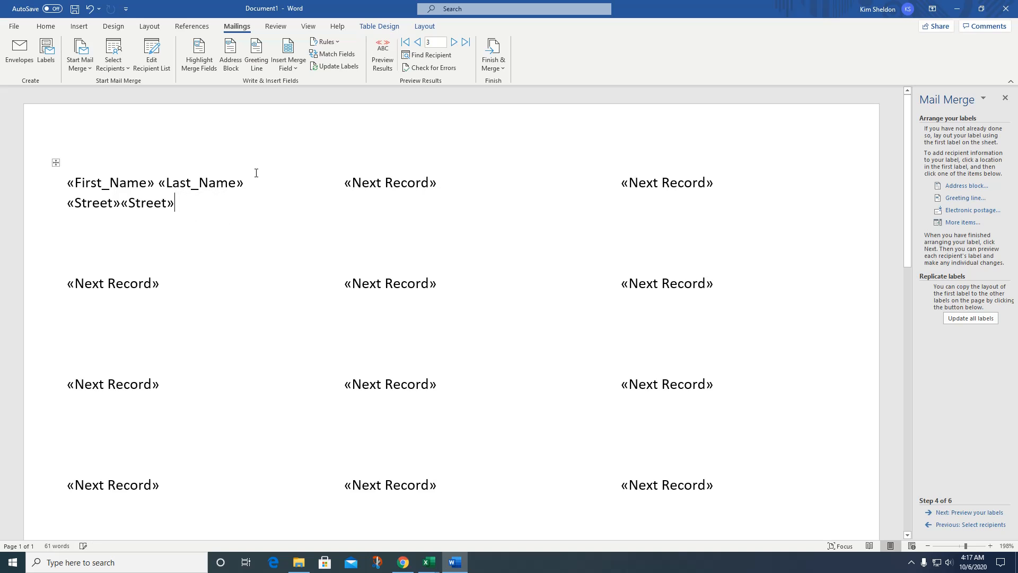
key(shift+Left)
key(BackSpace)
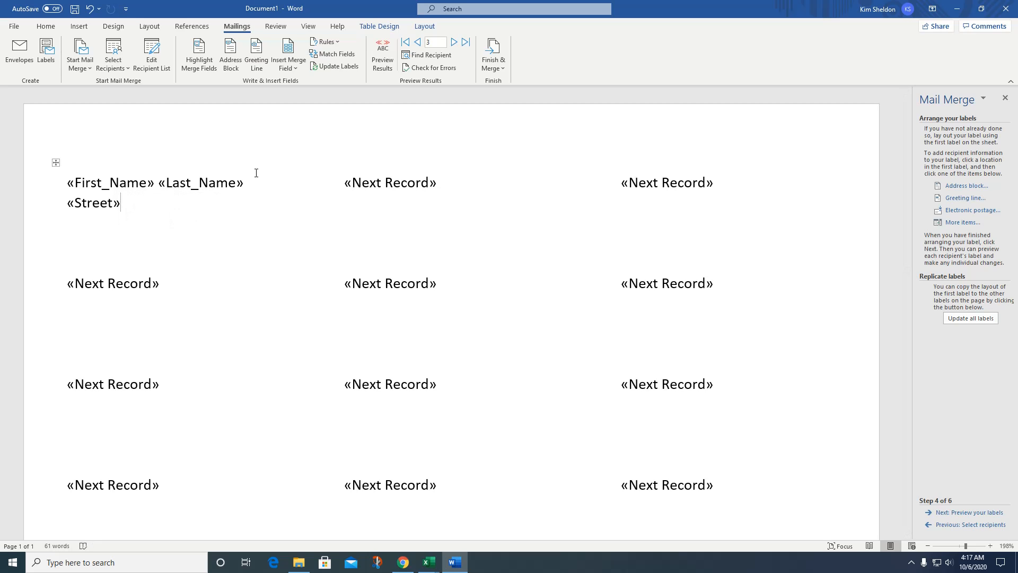
- Insert the City merge field on a new line below the street in the first label, followed by a comma and a space
key(Return)
click(943, 223)
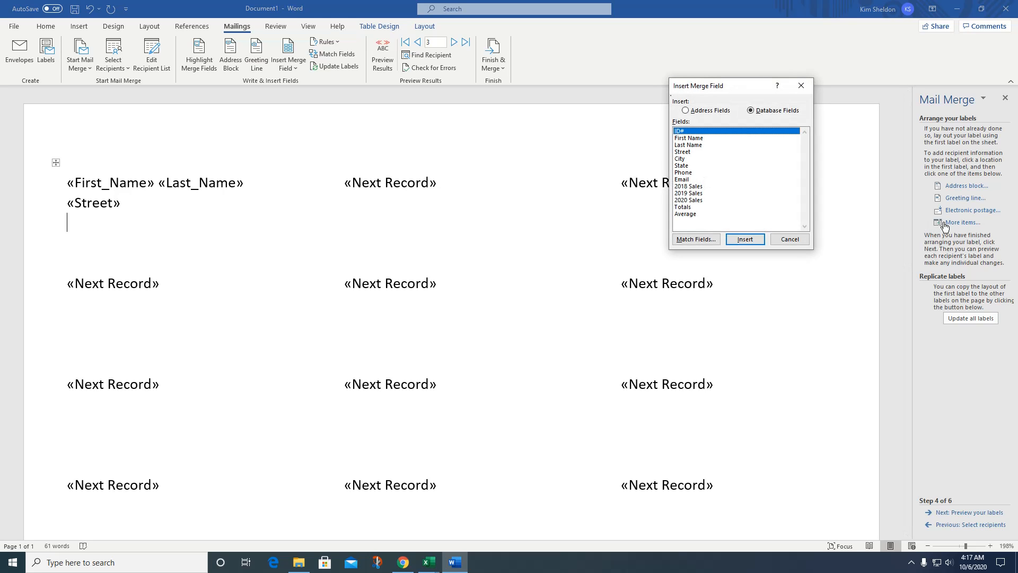
click(681, 158)
click(745, 239)
click(802, 242)
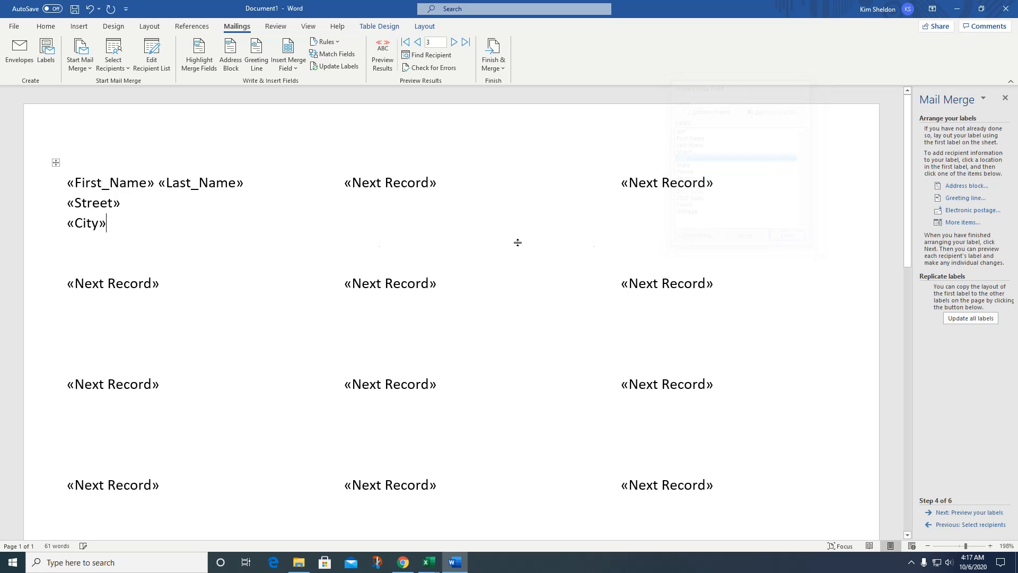
text(,)
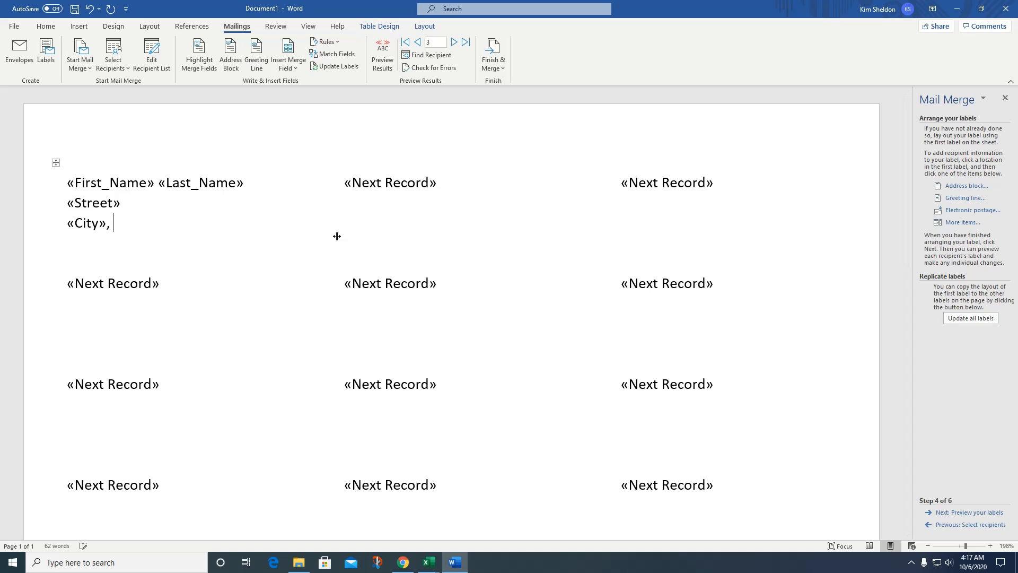
- Insert the State merge field after the city and comma in the first label
click(970, 223)
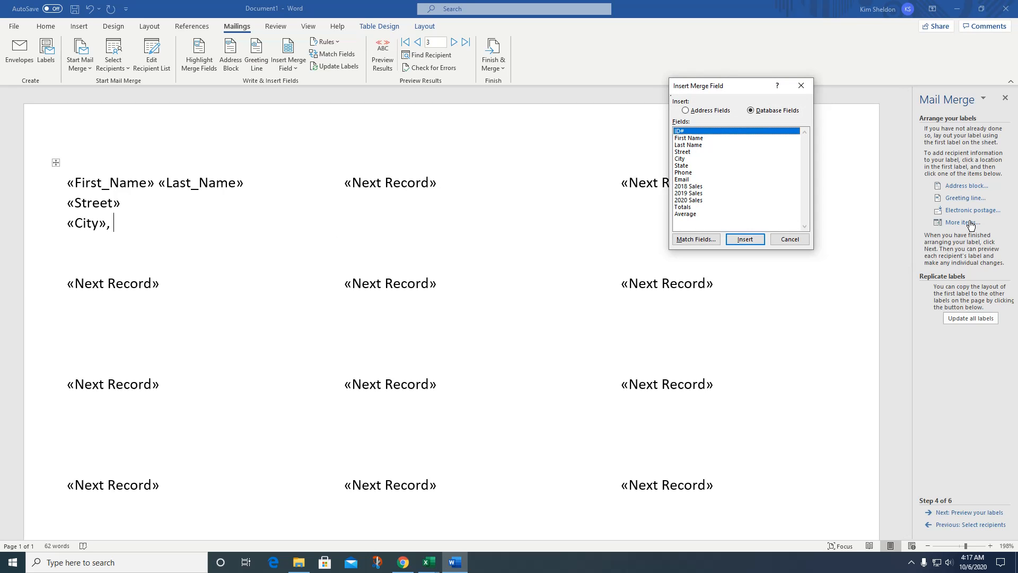
click(684, 165)
click(747, 240)
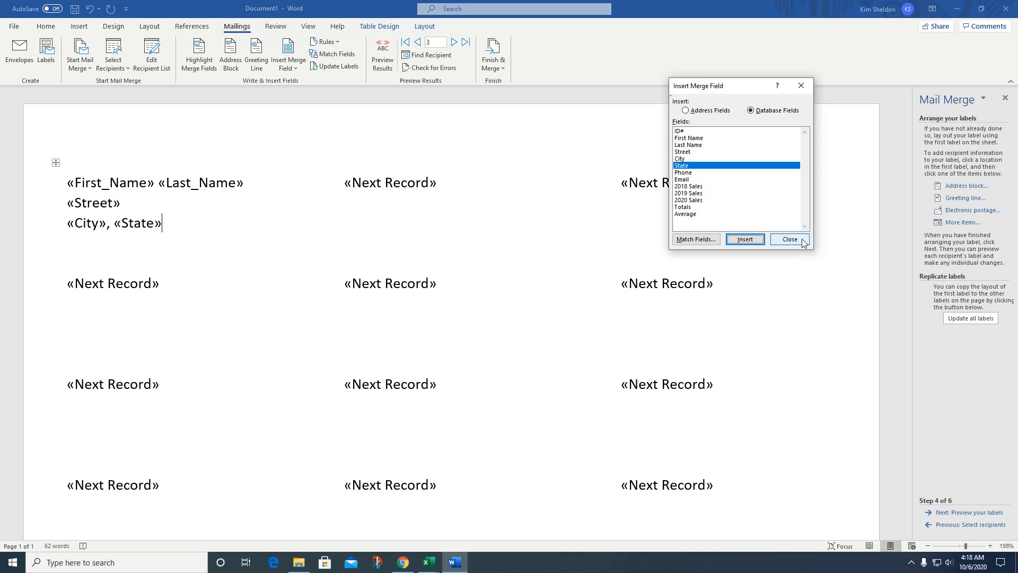
click(790, 240)
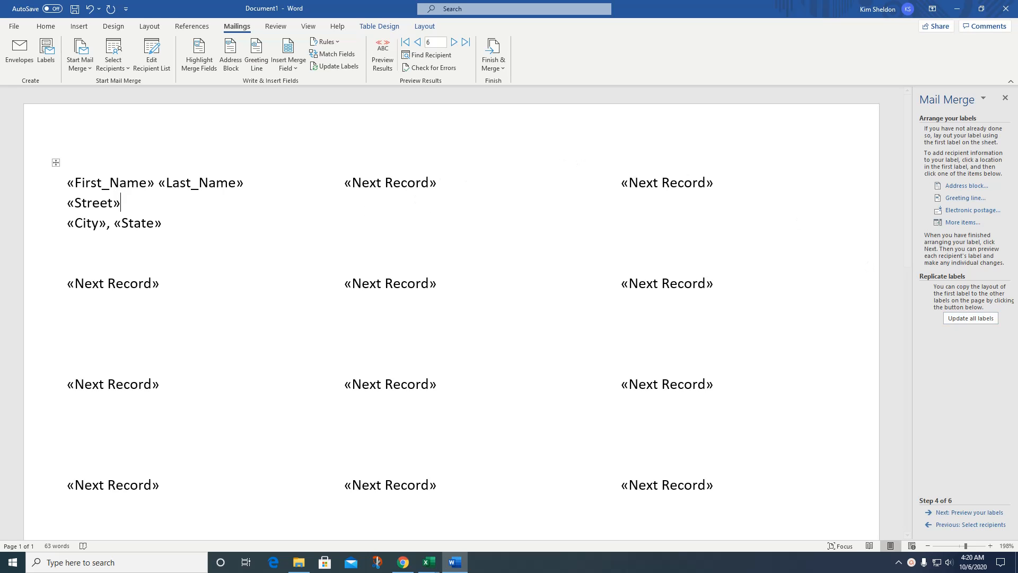
- Replicate the first label's layout to all labels on the sheet and preview the merged labels
click(950, 320)
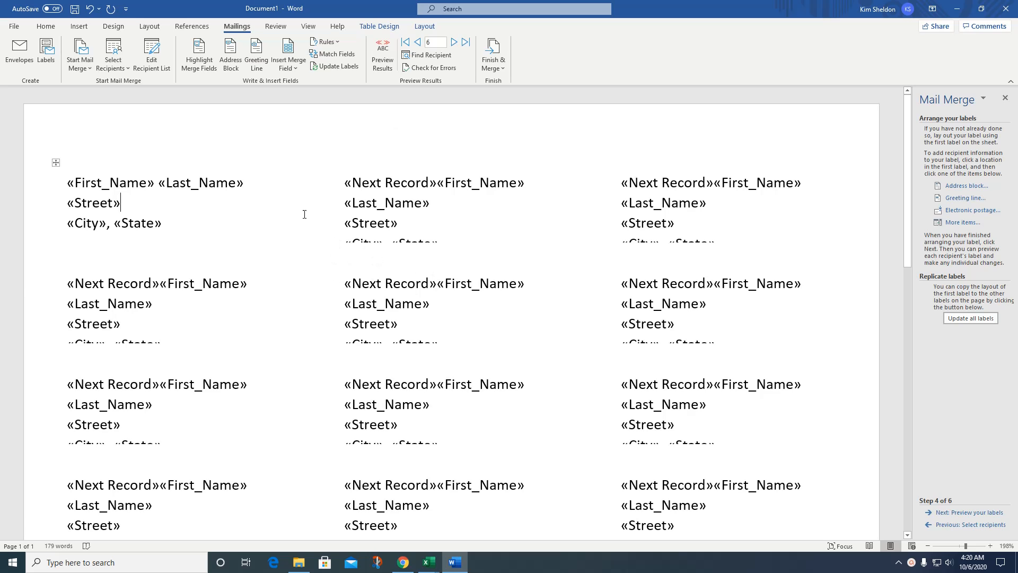
click(975, 513)
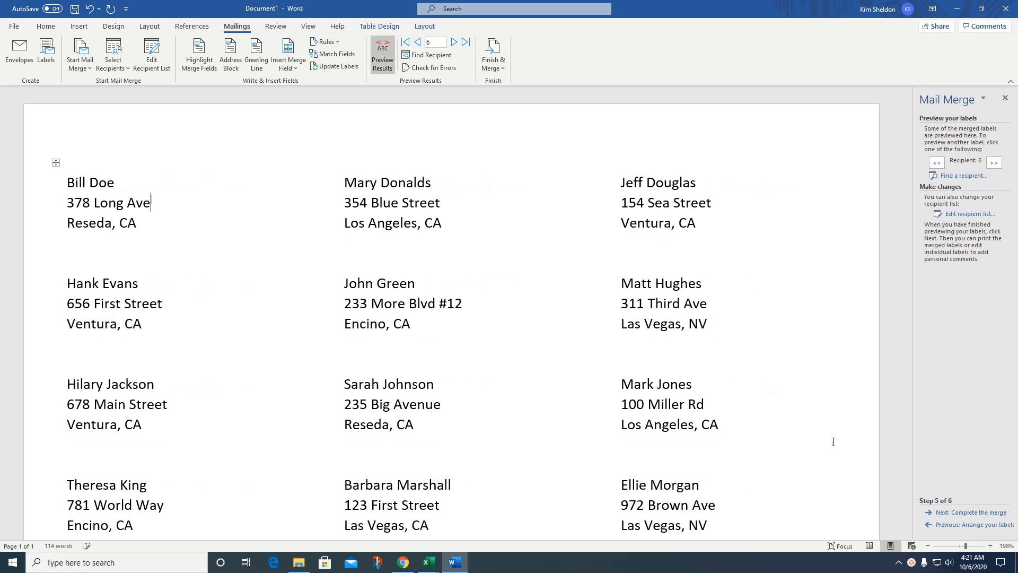
scroll(848, 412, down, 5)
scroll(849, 413, up, 5)
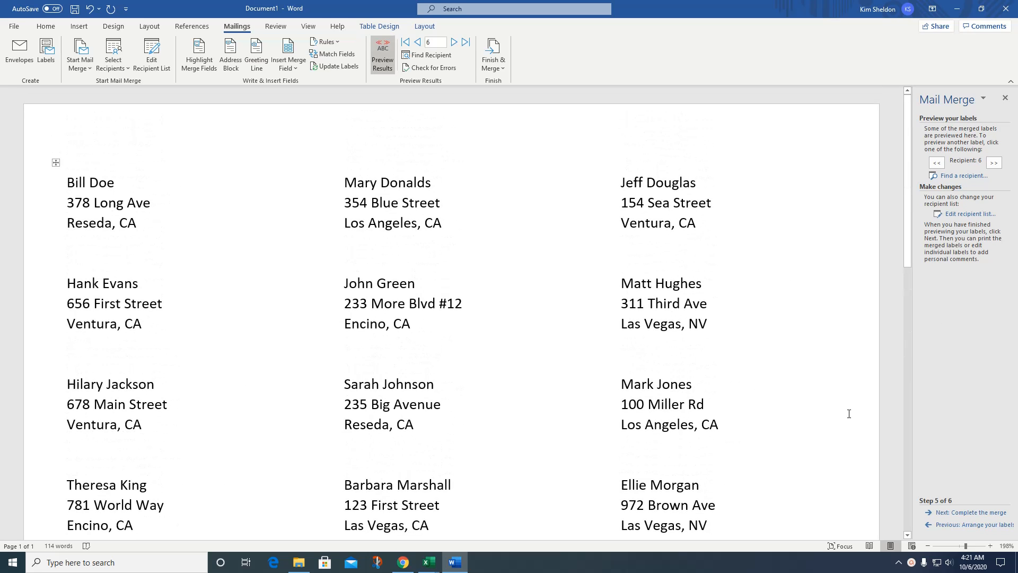
scroll(803, 334, down, 7)
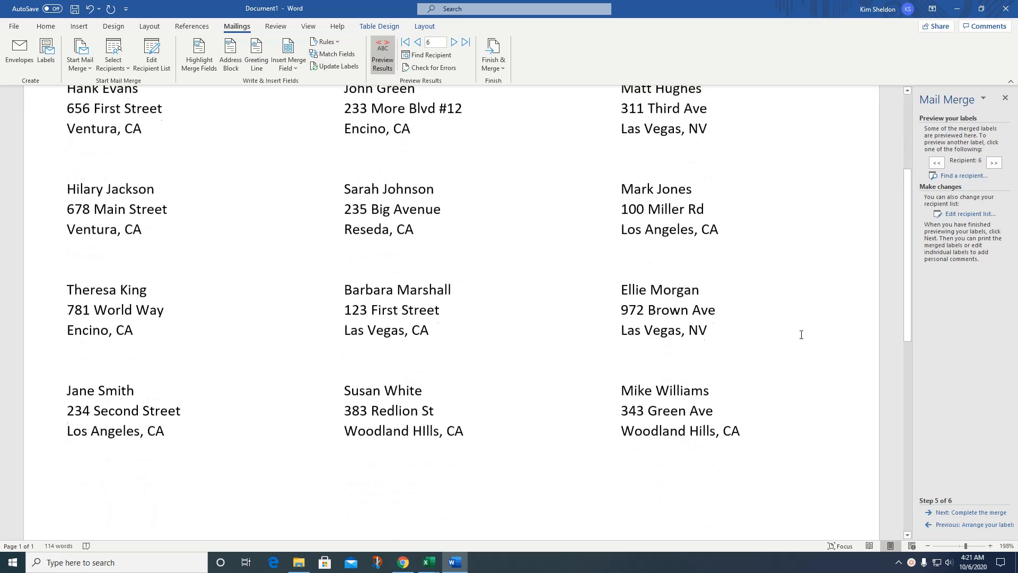
scroll(800, 334, up, 3)
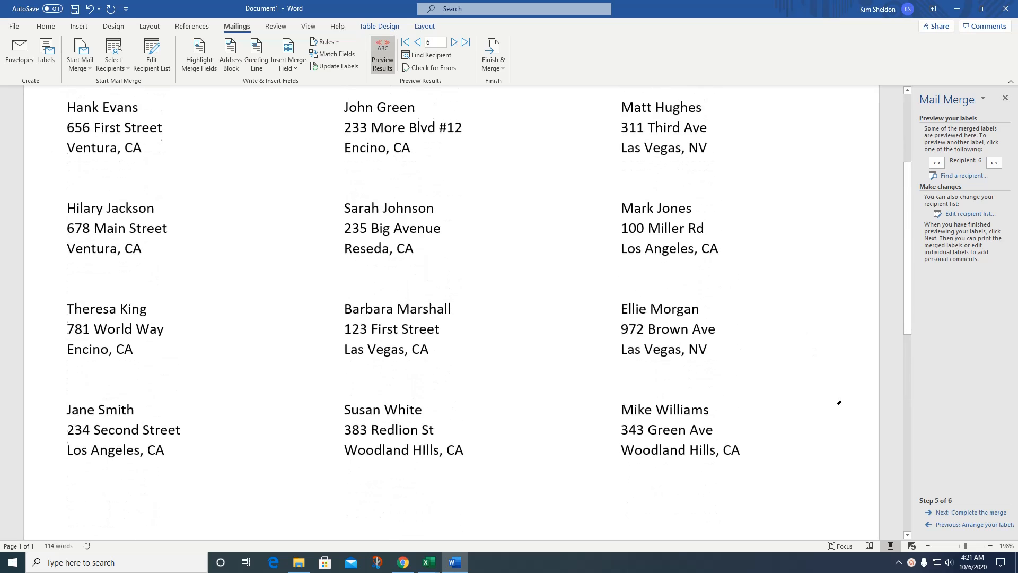
- Complete the merge by sending all records to a new document of individual labels
click(974, 513)
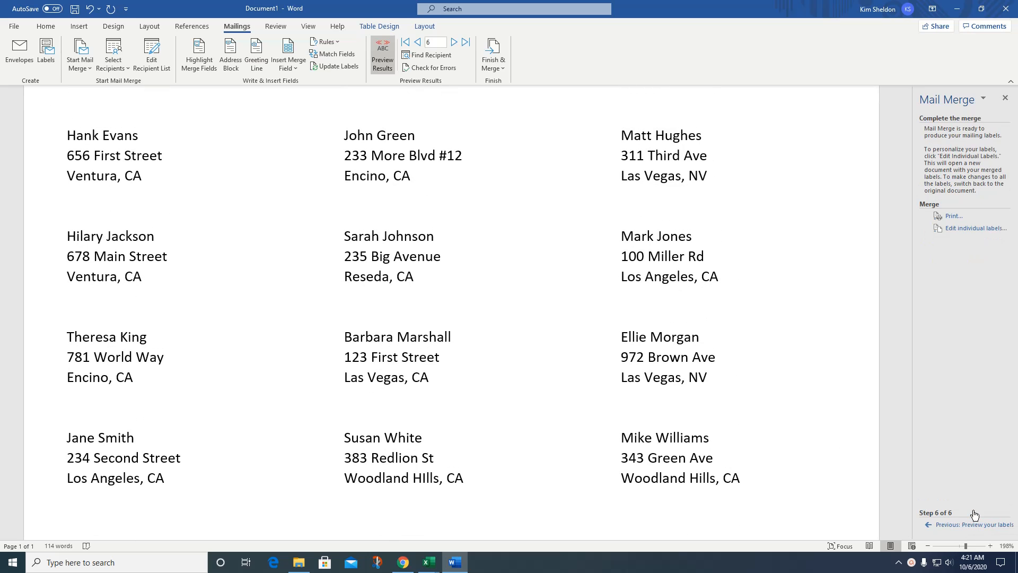
click(968, 229)
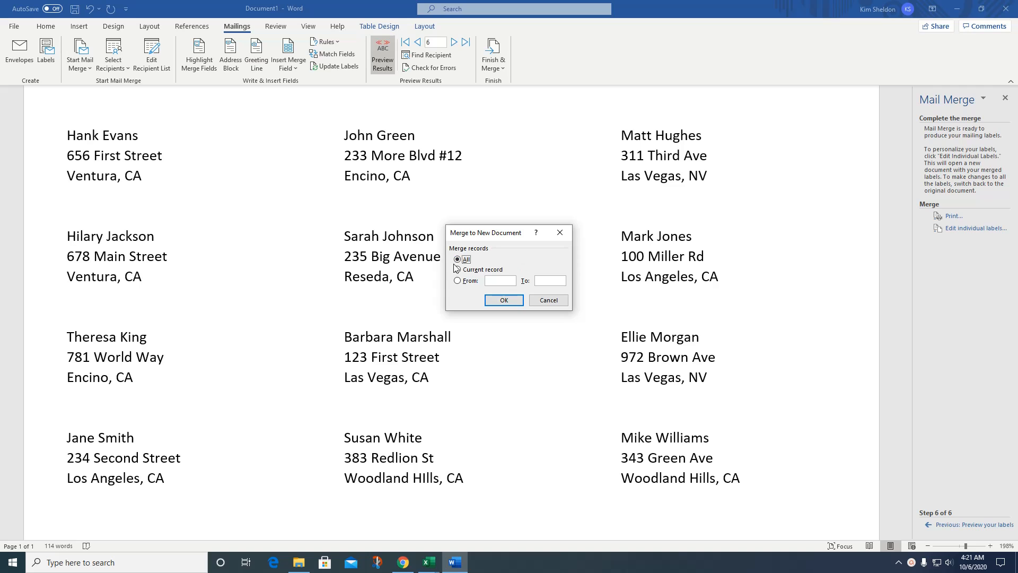
click(502, 300)
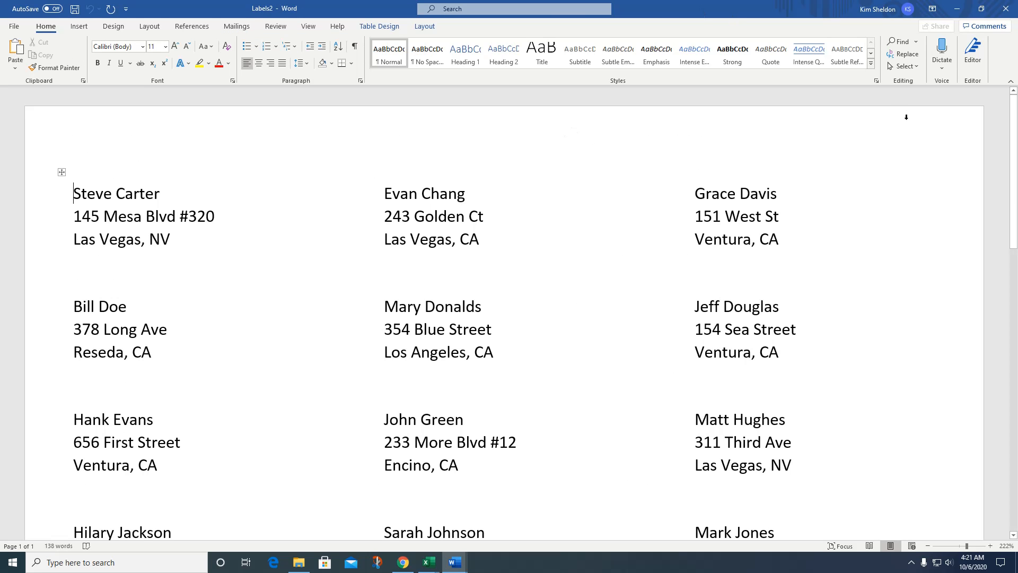
- Look through the merged label sheet from the first row to the last, checking the names and addresses
scroll(987, 212, down, 8)
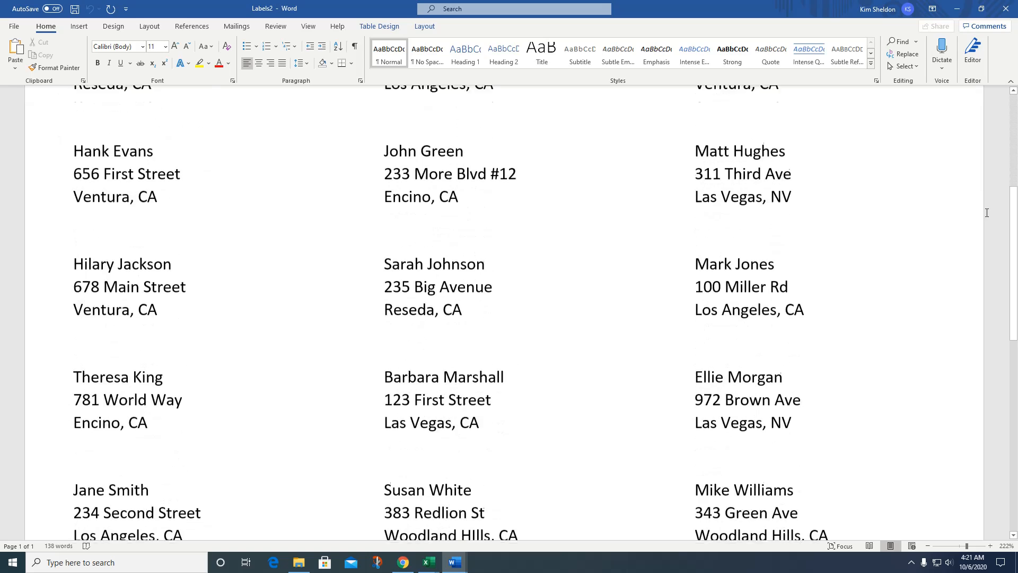
scroll(986, 213, up, 8)
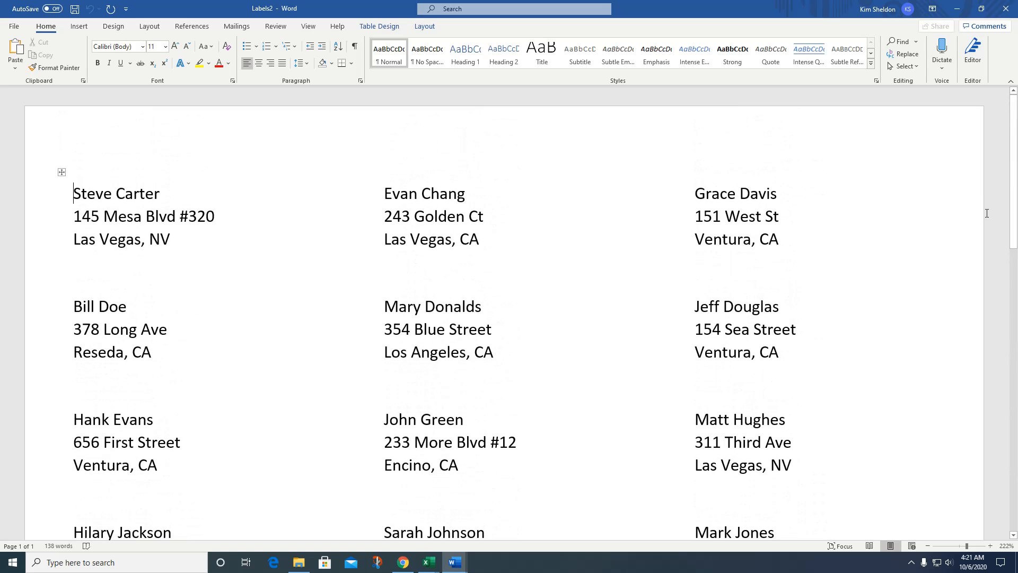
scroll(986, 213, down, 3)
scroll(986, 212, down, 4)
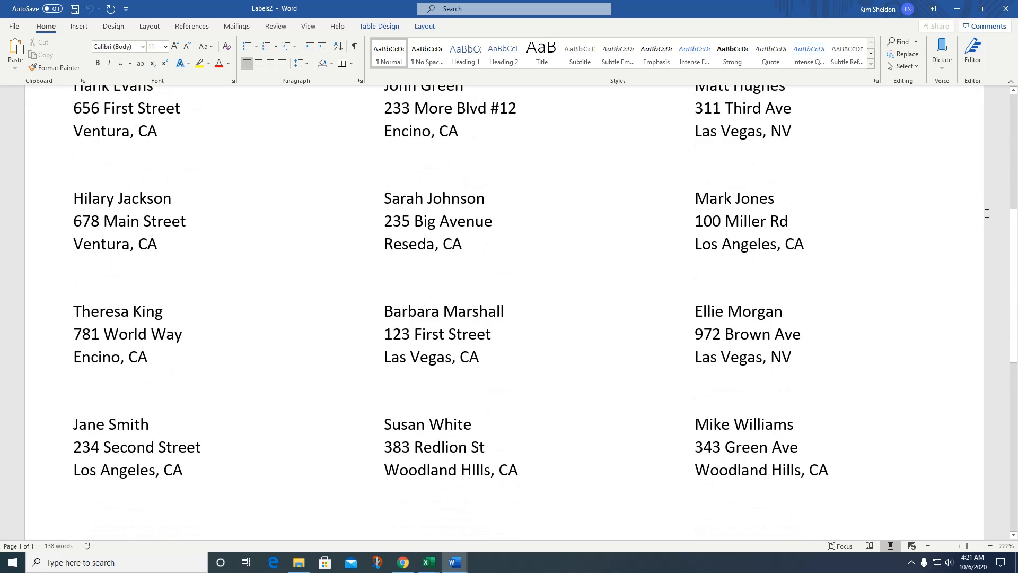
scroll(987, 212, down, 4)
scroll(926, 233, up, 11)
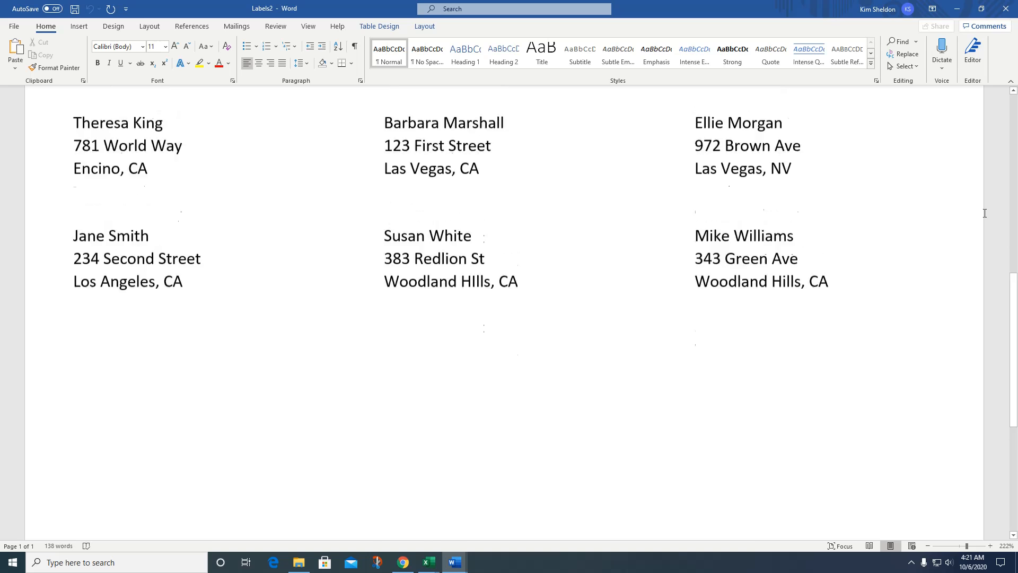